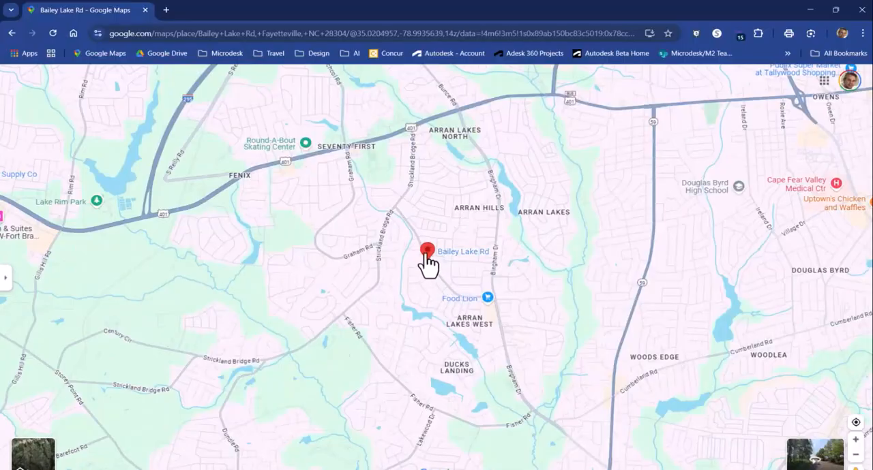
Copy the map coordinates of the Bailey Lake Rd marker, and switch from the browser to InfraWorks
{"action": "right_click", "coordinate": [426, 258]}
{"action": "left_click", "coordinate": [454, 265]}
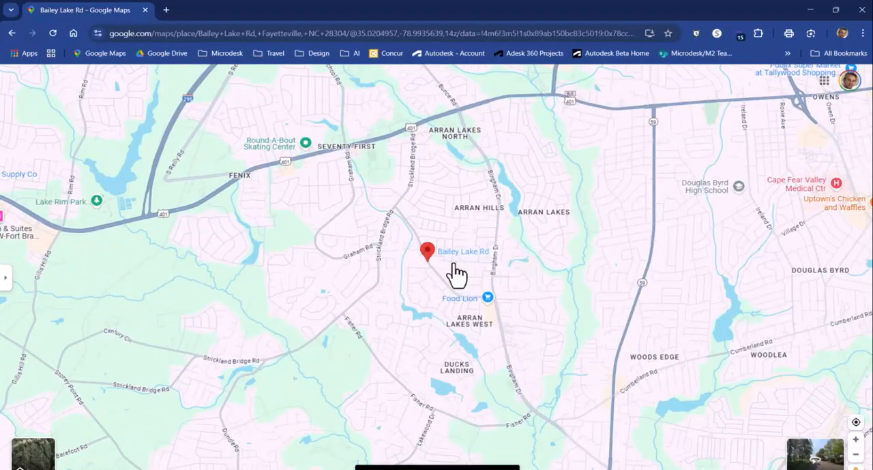
{"action": "left_click", "coordinate": [809, 11]}
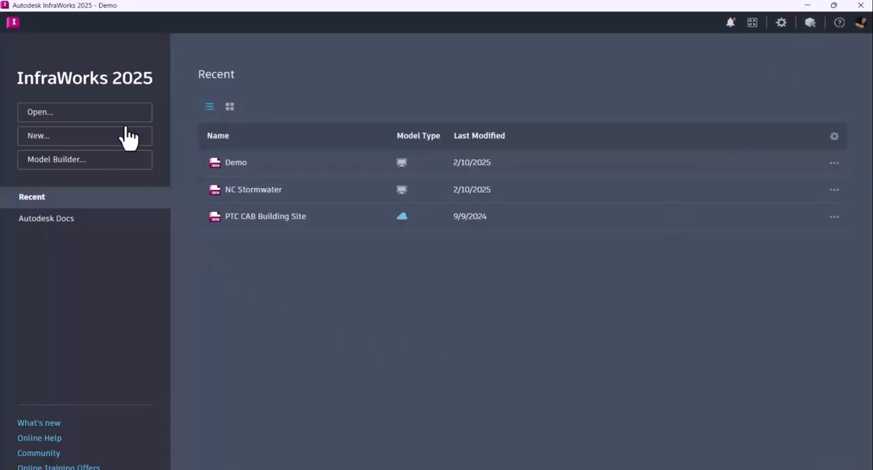
Open Model Builder and search for the copied Bailey Lake Rd coordinates near 35.024, -78.995
{"action": "left_click", "coordinate": [86, 162]}
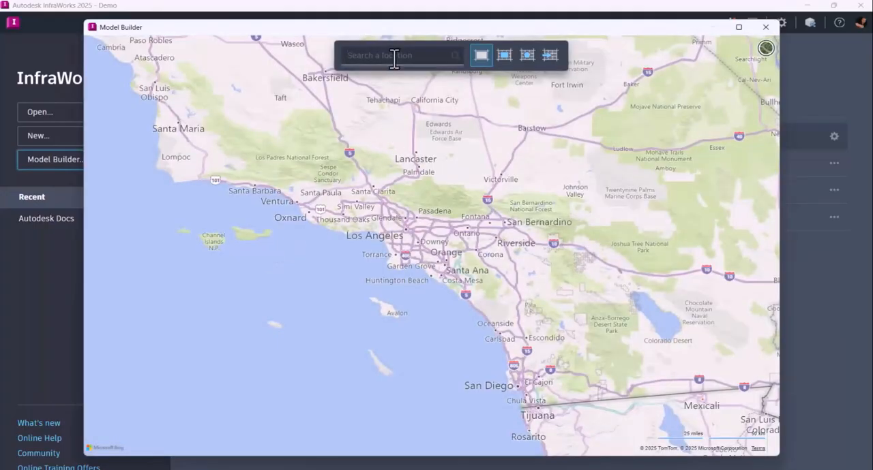
{"action": "key", "text": "ctrl+v"}
{"action": "key", "text": "Return"}
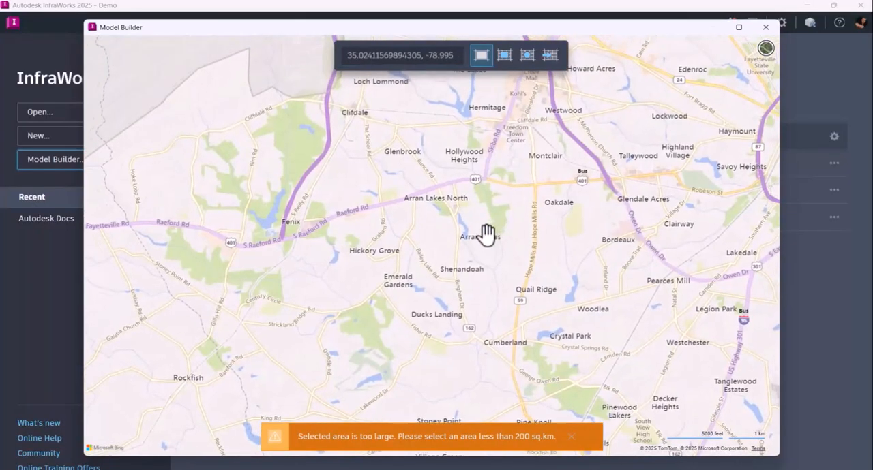
Outline a rectangular model area of about 28.58 sq km around Arran Lakes, from Glenbrook down to Quail Ridge
{"action": "scroll", "coordinate": [462, 247], "scroll_direction": "up", "scroll_amount": 3}
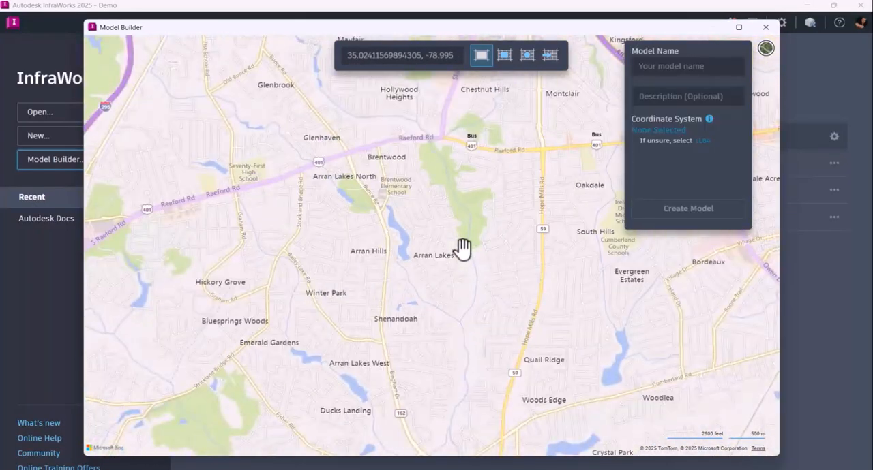
{"action": "left_click_drag", "start_coordinate": [440, 234], "coordinate": [437, 246]}
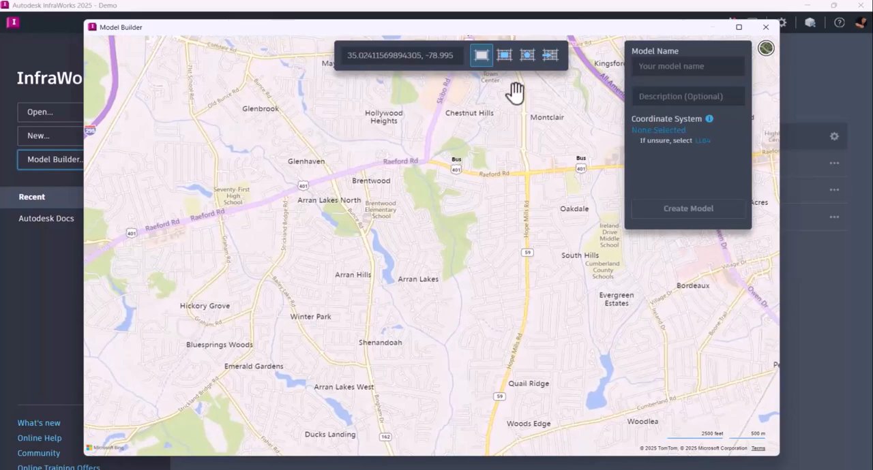
{"action": "left_click", "coordinate": [508, 61]}
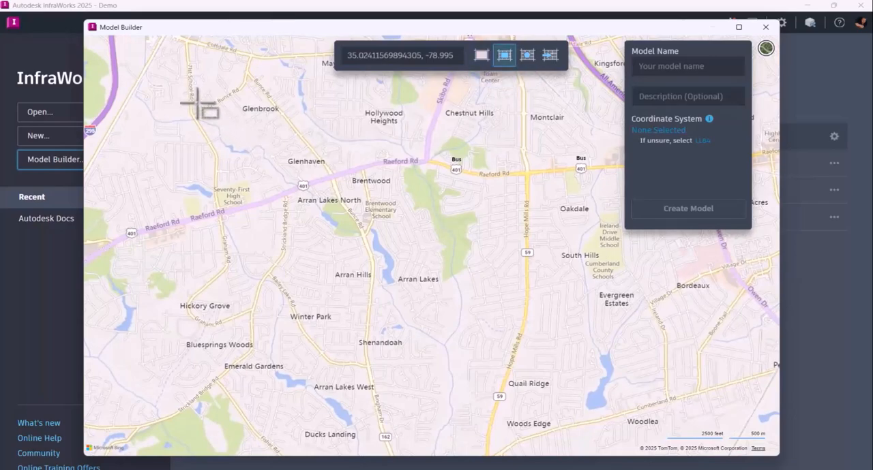
{"action": "left_click_drag", "start_coordinate": [175, 90], "coordinate": [645, 396]}
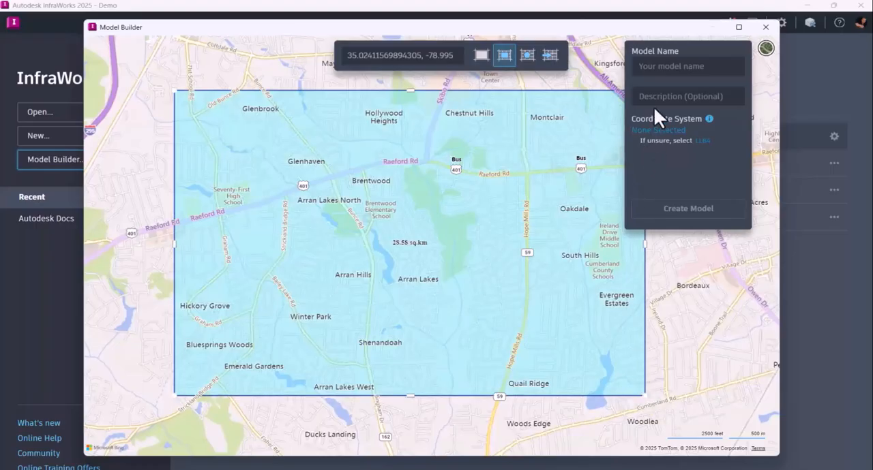
Name the model SW Model and assign the NC83F coordinate system (NAD83 North Carolina State Planes, US Foot)
{"action": "left_click", "coordinate": [653, 66]}
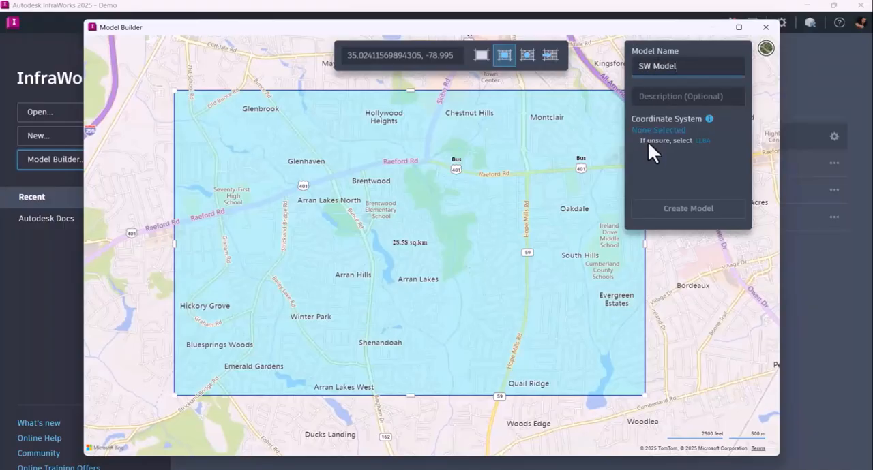
{"action": "left_click", "coordinate": [672, 131]}
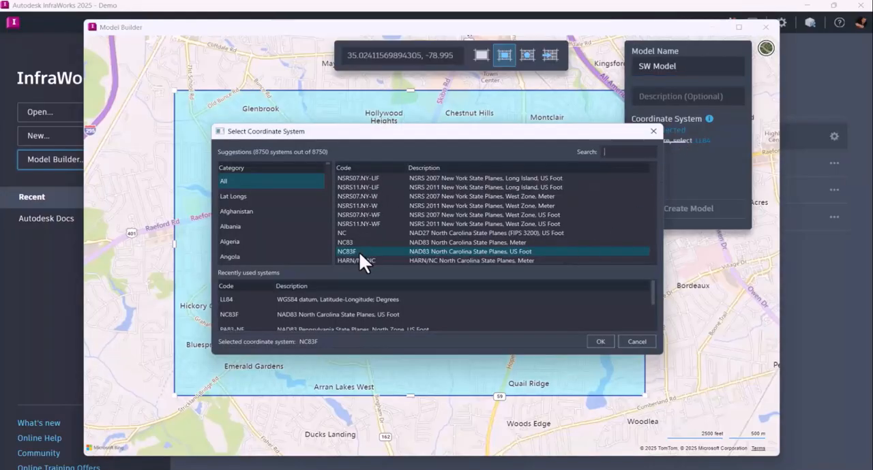
{"action": "left_click", "coordinate": [597, 342]}
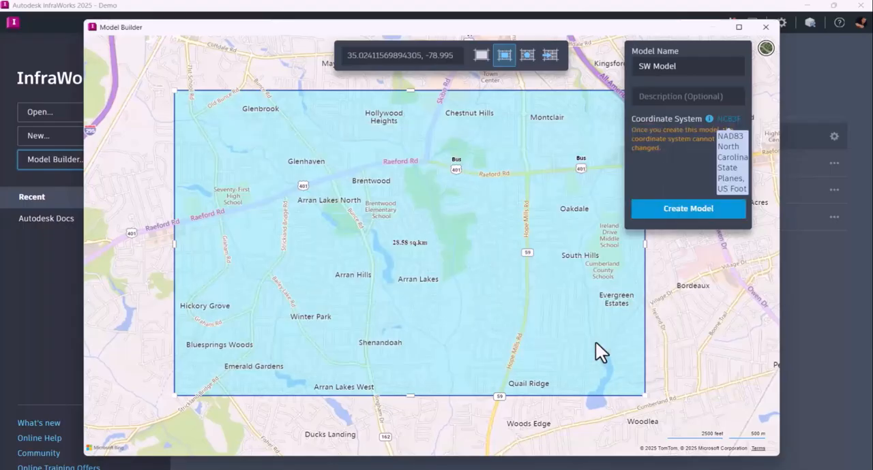
{"action": "left_click", "coordinate": [689, 217]}
{"action": "left_click", "coordinate": [689, 217]}
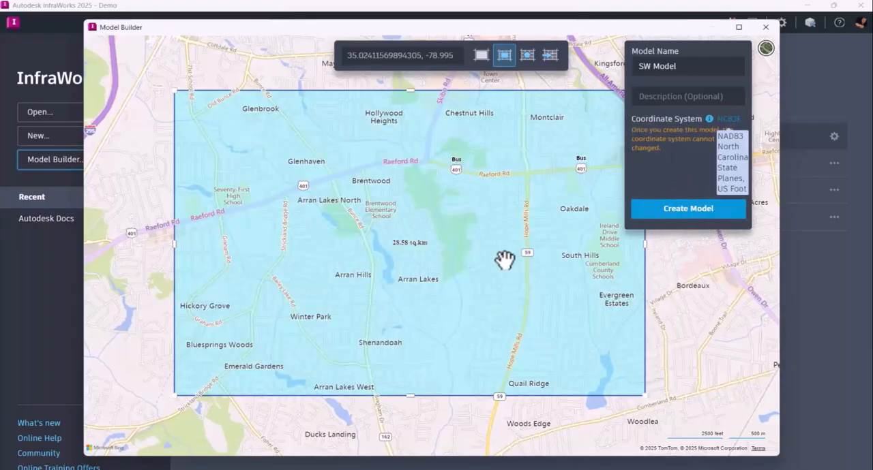
Close Model Builder and open the recent Demo model
{"action": "left_click", "coordinate": [765, 28]}
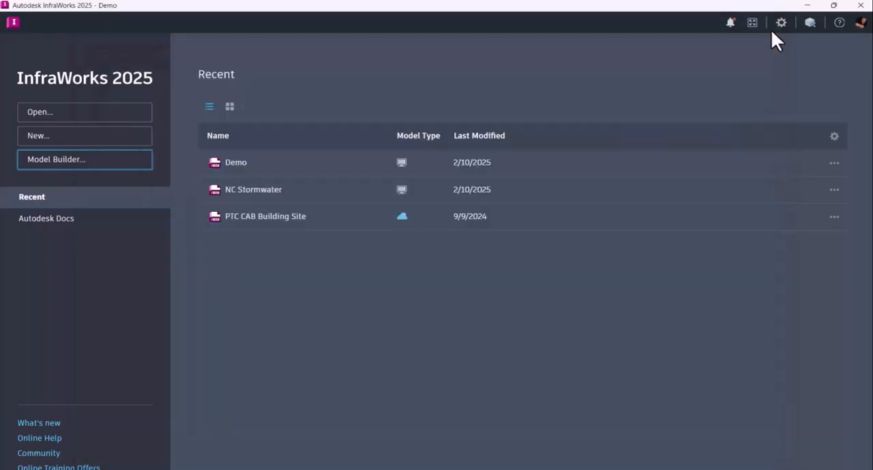
{"action": "left_click", "coordinate": [234, 174]}
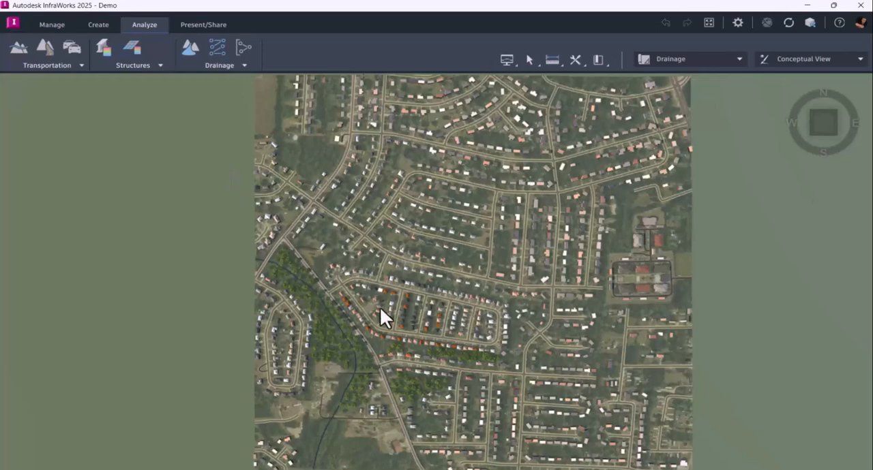
Examine the Demo model's terrain, stream, trees and houses around Bailey Lake Road from oblique and overhead views
{"action": "left_click_drag", "start_coordinate": [491, 324], "coordinate": [419, 351]}
{"action": "scroll", "coordinate": [418, 351], "scroll_direction": "up", "scroll_amount": 5}
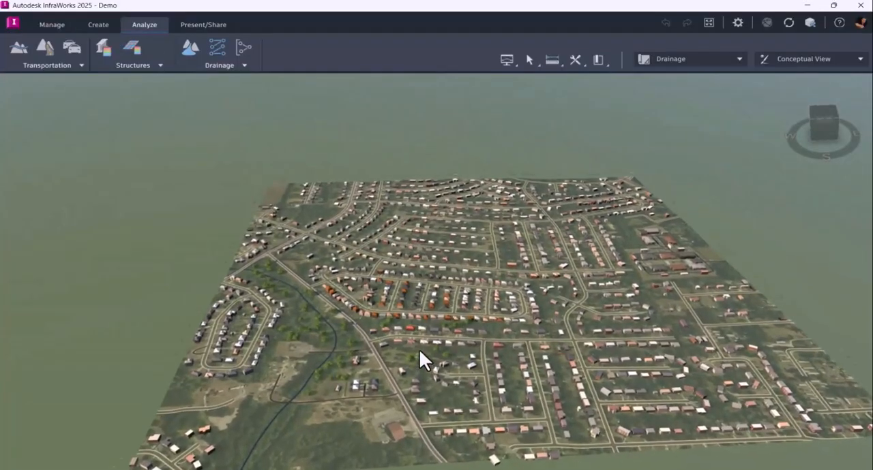
{"action": "scroll", "coordinate": [396, 373], "scroll_direction": "up", "scroll_amount": 5}
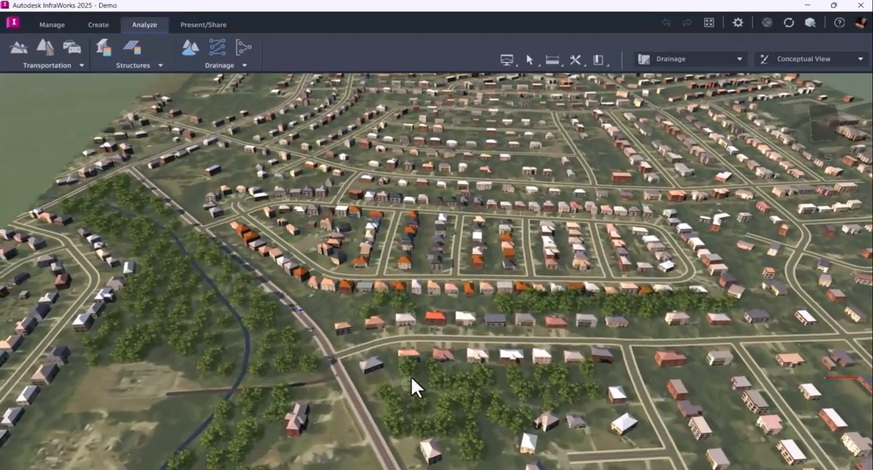
{"action": "left_click_drag", "start_coordinate": [410, 375], "coordinate": [456, 378]}
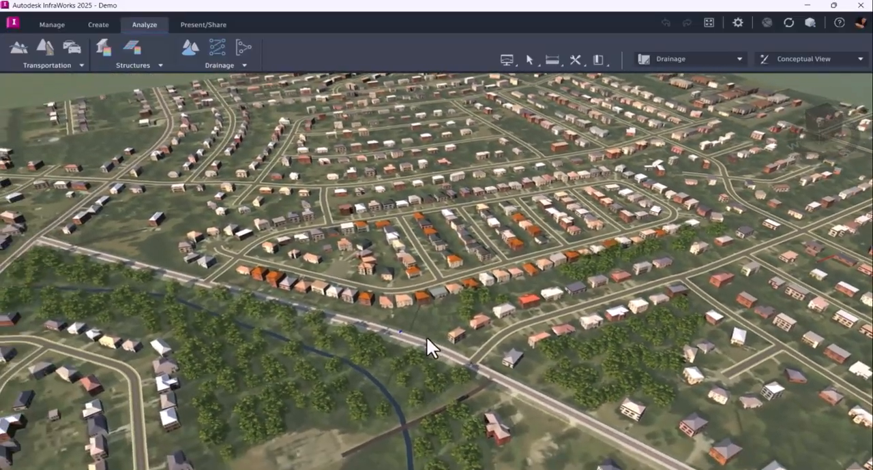
{"action": "scroll", "coordinate": [506, 302], "scroll_direction": "up", "scroll_amount": 3}
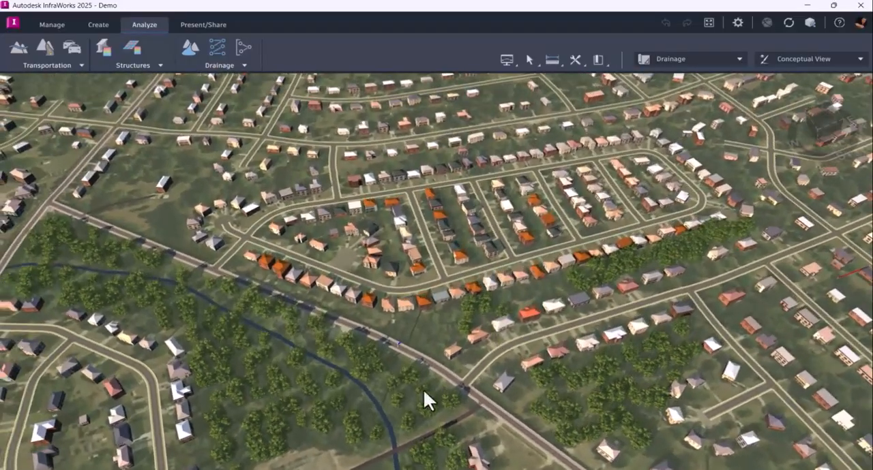
{"action": "scroll", "coordinate": [411, 393], "scroll_direction": "up", "scroll_amount": 5}
{"action": "scroll", "coordinate": [434, 366], "scroll_direction": "down", "scroll_amount": 5}
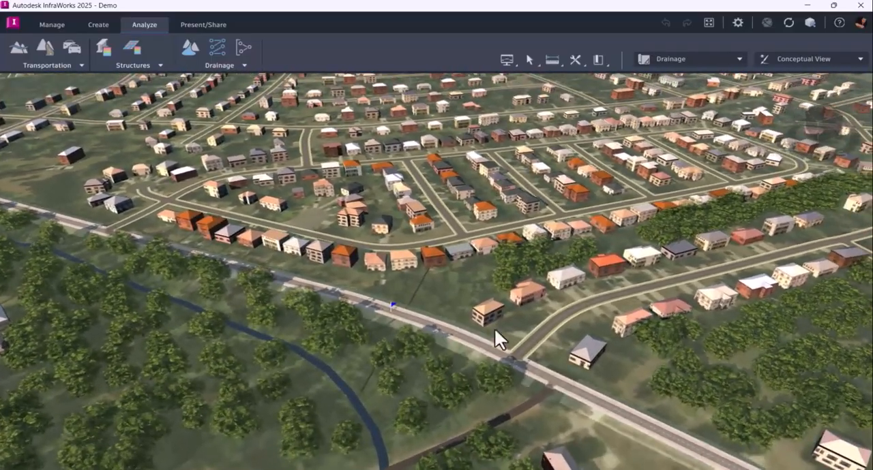
{"action": "left_click_drag", "start_coordinate": [553, 327], "coordinate": [490, 437]}
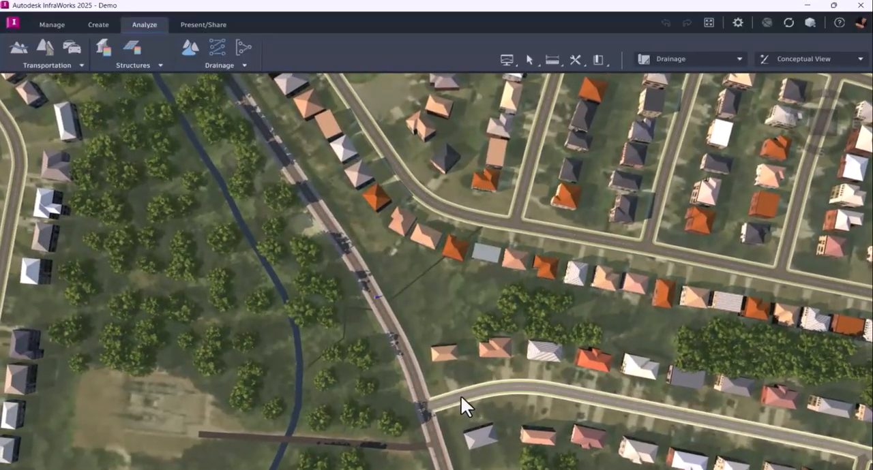
{"action": "scroll", "coordinate": [452, 390], "scroll_direction": "down", "scroll_amount": 3}
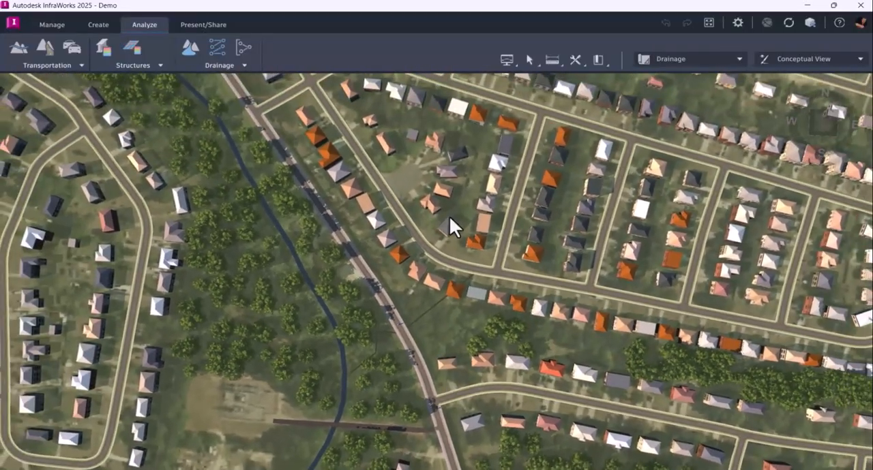
{"action": "left_click_drag", "start_coordinate": [449, 215], "coordinate": [421, 286]}
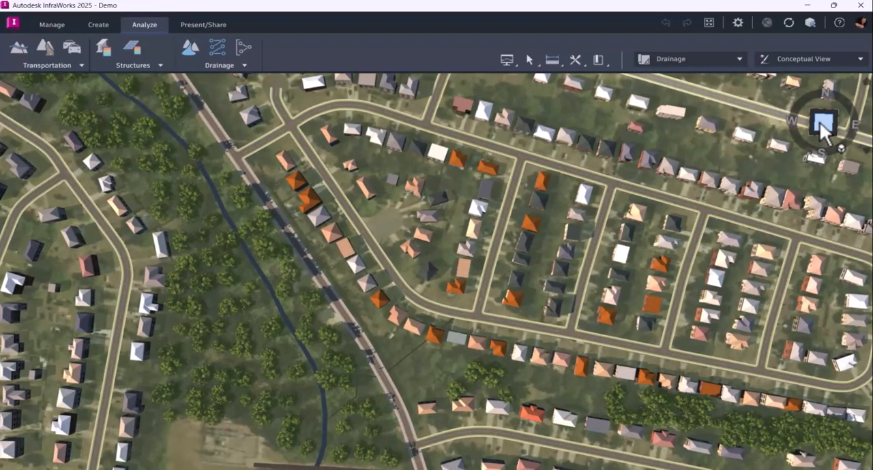
From a straight-down view, create watersheds for the Bailey Lake Road stretch between the two side-street junctions, about 306 m long
{"action": "left_click", "coordinate": [825, 127]}
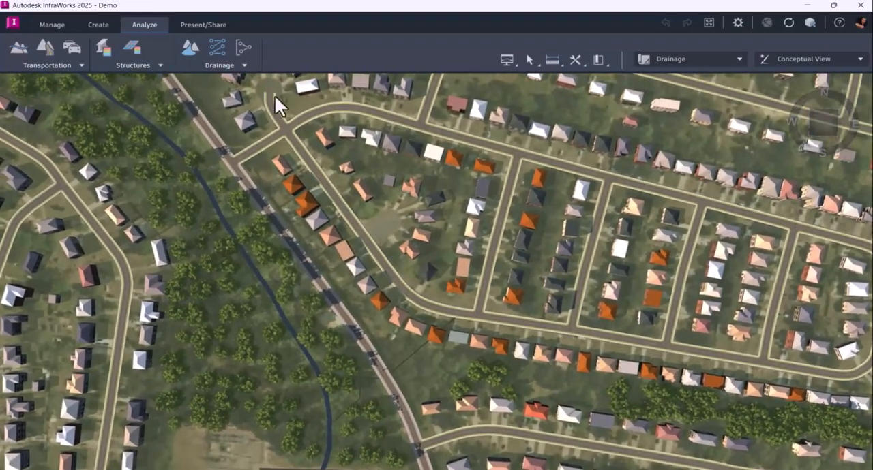
{"action": "left_click", "coordinate": [189, 48]}
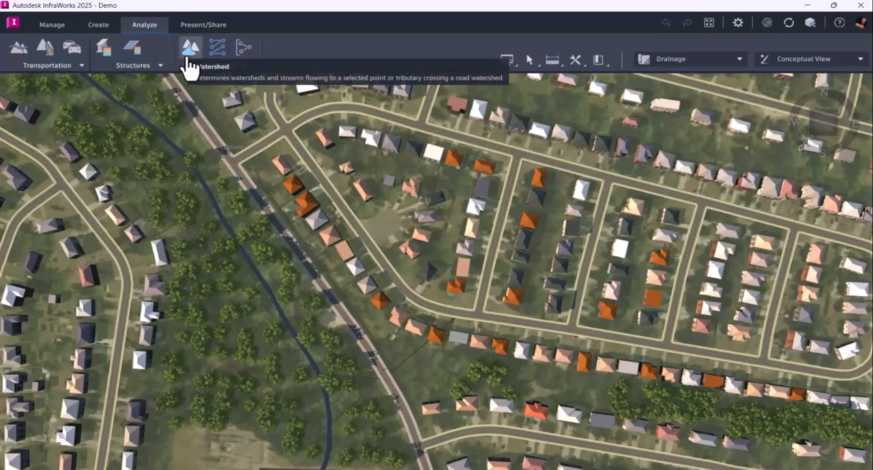
{"action": "left_click", "coordinate": [314, 269]}
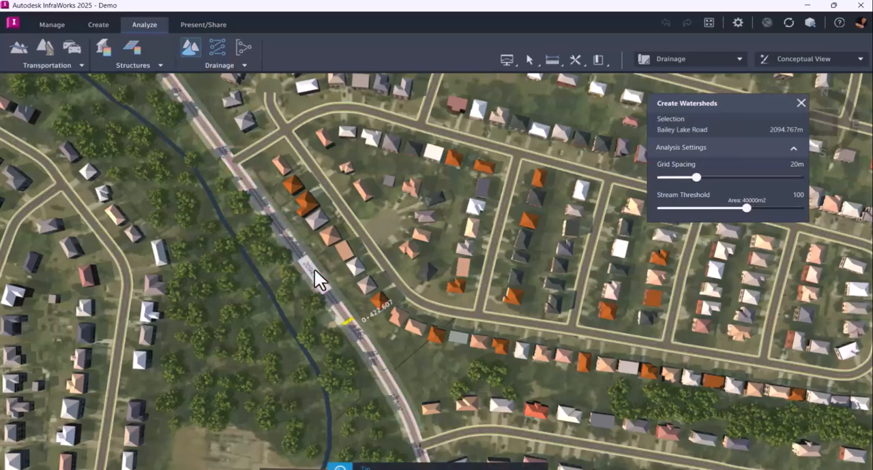
{"action": "left_click", "coordinate": [231, 166]}
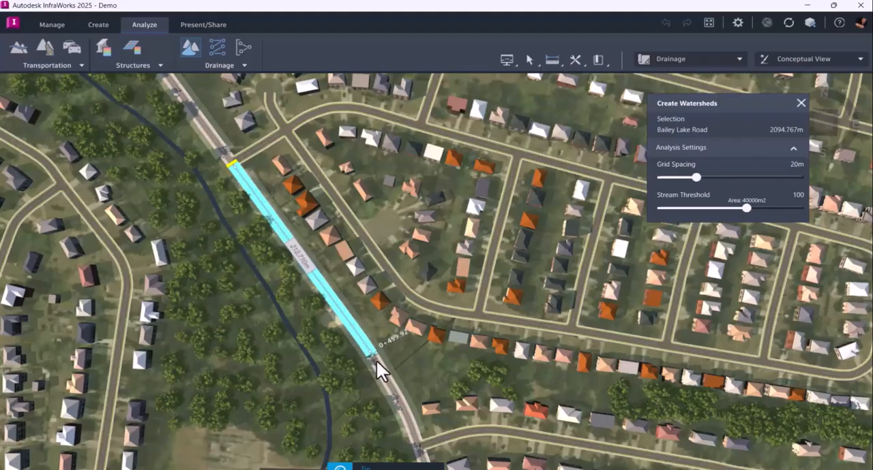
{"action": "left_click", "coordinate": [418, 451]}
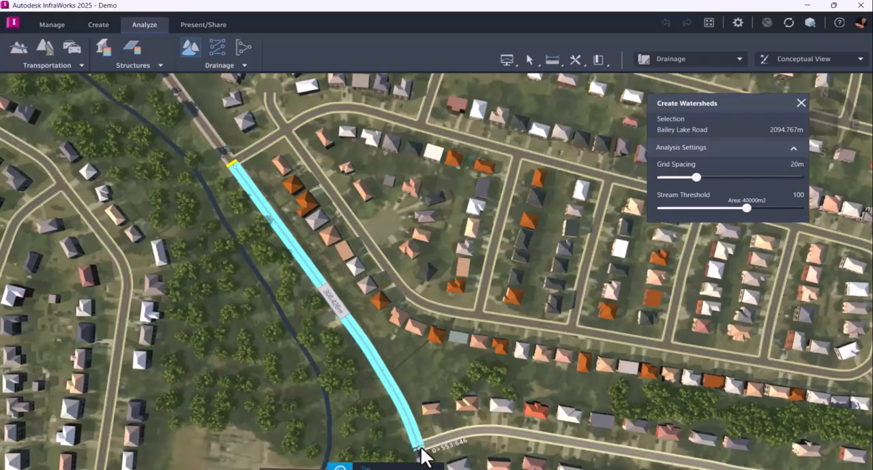
{"action": "key", "text": "Return"}
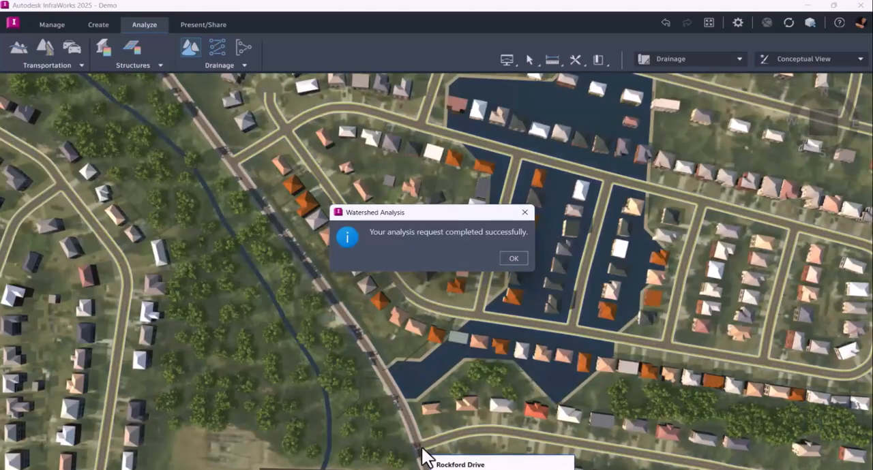
{"action": "left_click", "coordinate": [516, 258]}
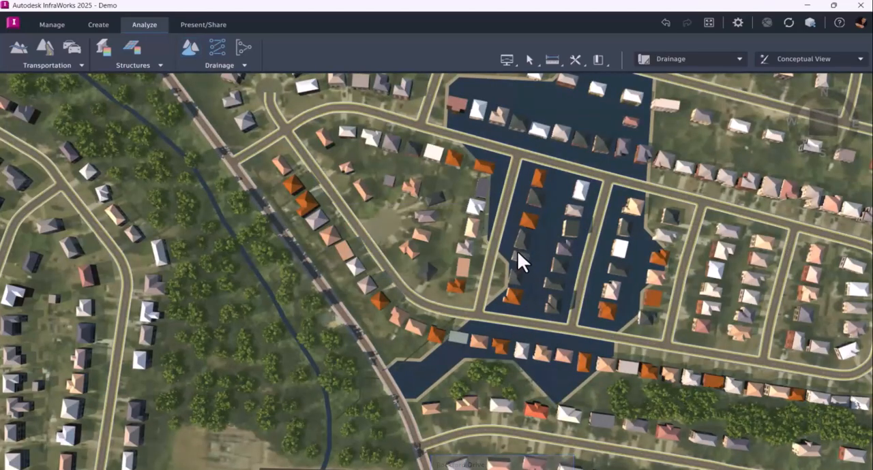
Inspect the watershed area across the housing blocks and its outlet at Bailey Lake Road, from above and obliquely
{"action": "left_click_drag", "start_coordinate": [527, 228], "coordinate": [366, 298]}
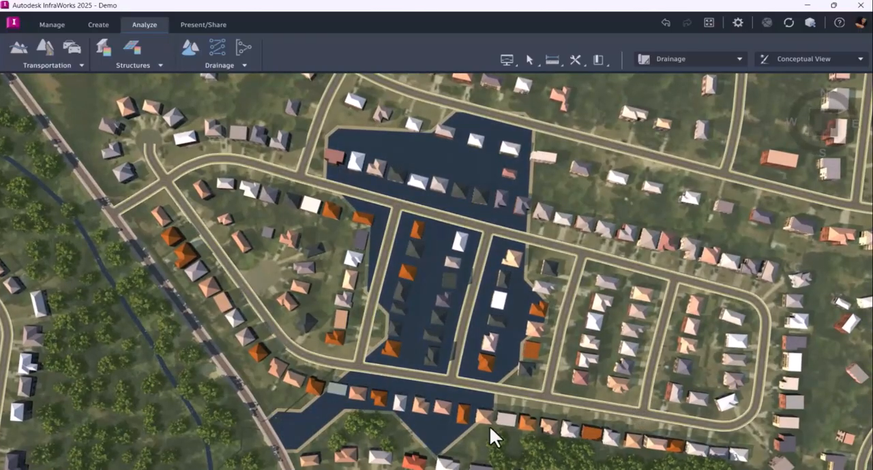
{"action": "scroll", "coordinate": [426, 403], "scroll_direction": "down", "scroll_amount": 2}
{"action": "middle_click_drag", "start_coordinate": [436, 353], "coordinate": [470, 266]}
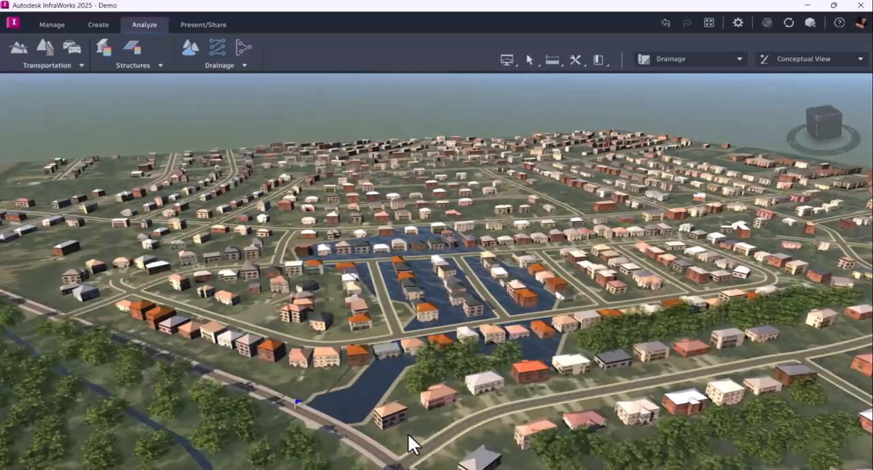
{"action": "scroll", "coordinate": [416, 427], "scroll_direction": "up", "scroll_amount": 3}
{"action": "scroll", "coordinate": [404, 446], "scroll_direction": "up", "scroll_amount": 3}
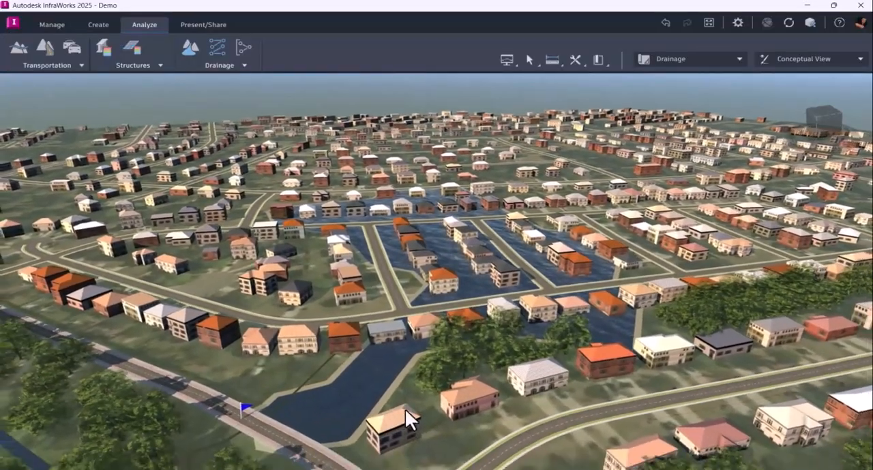
{"action": "scroll", "coordinate": [423, 405], "scroll_direction": "up", "scroll_amount": 3}
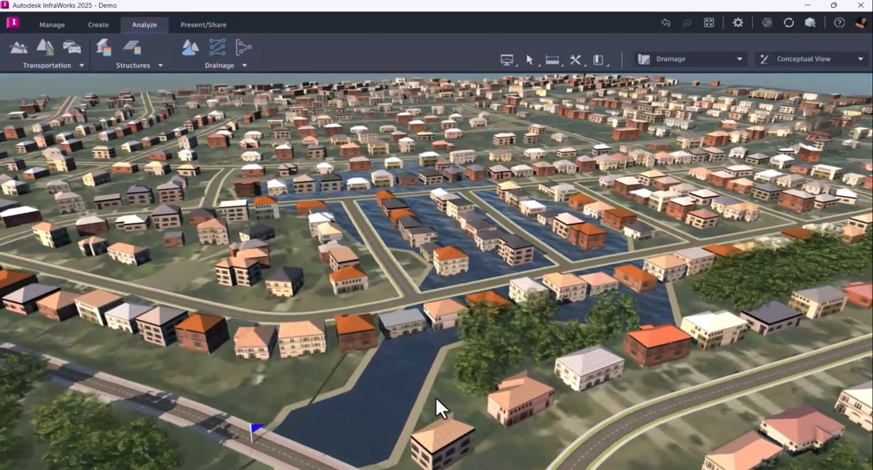
{"action": "scroll", "coordinate": [389, 375], "scroll_direction": "up", "scroll_amount": 4}
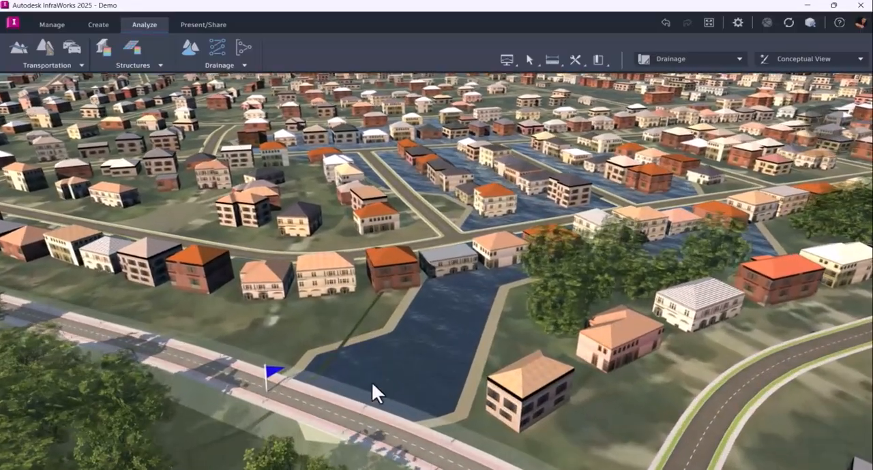
Add culverts to Bailey Lake Road where it crosses the watershed outlet
{"action": "middle_click_drag", "start_coordinate": [372, 383], "coordinate": [278, 375], "text": "shift"}
{"action": "middle_click_drag", "start_coordinate": [287, 325], "coordinate": [416, 331], "text": "shift"}
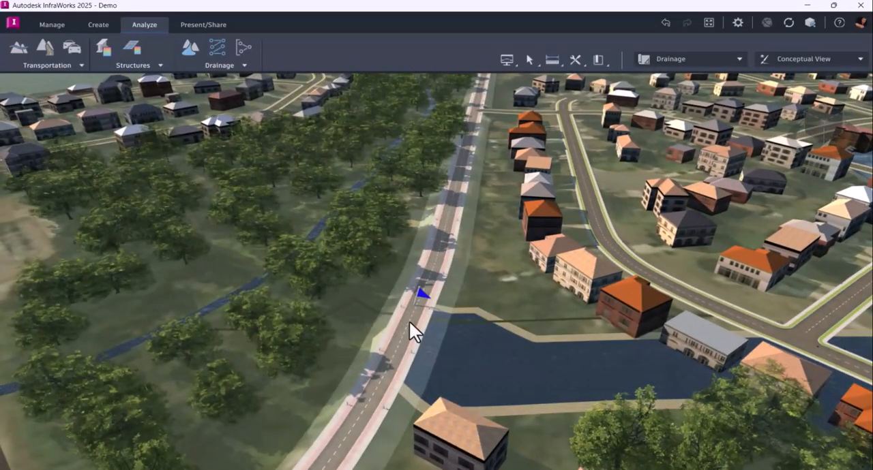
{"action": "right_click", "coordinate": [408, 315]}
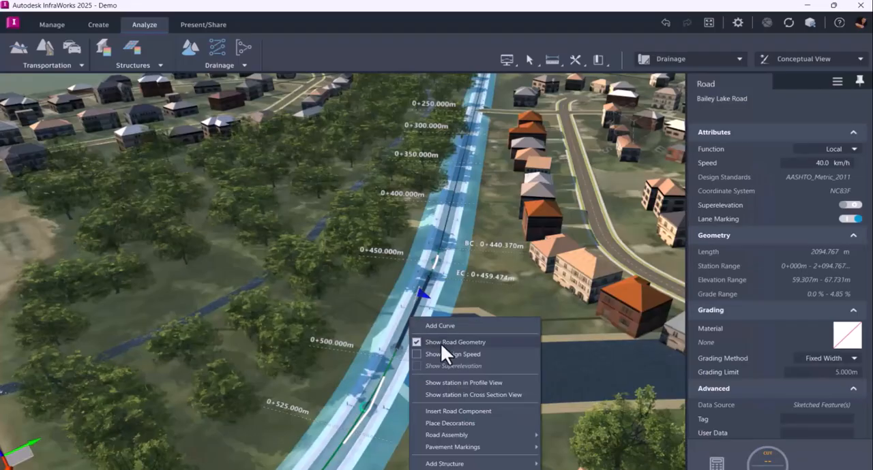
{"action": "right_click", "coordinate": [447, 219]}
{"action": "mouse_move", "coordinate": [493, 397]}
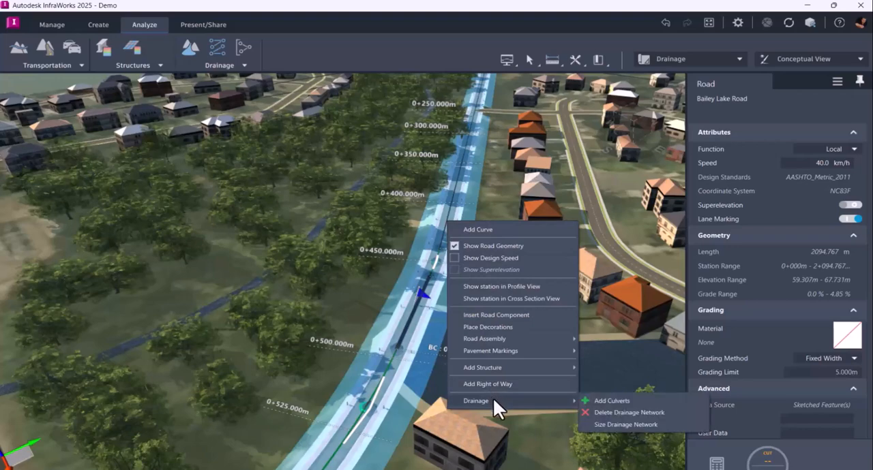
{"action": "left_click", "coordinate": [644, 401]}
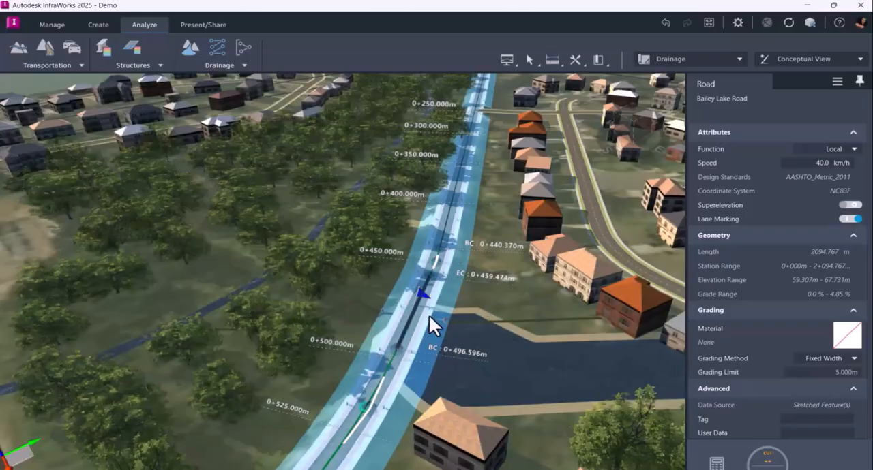
{"action": "key", "text": "Escape"}
Examine the culvert and its headwalls on both sides of Bailey Lake Road up close
{"action": "scroll", "coordinate": [341, 344], "scroll_direction": "up", "scroll_amount": 5}
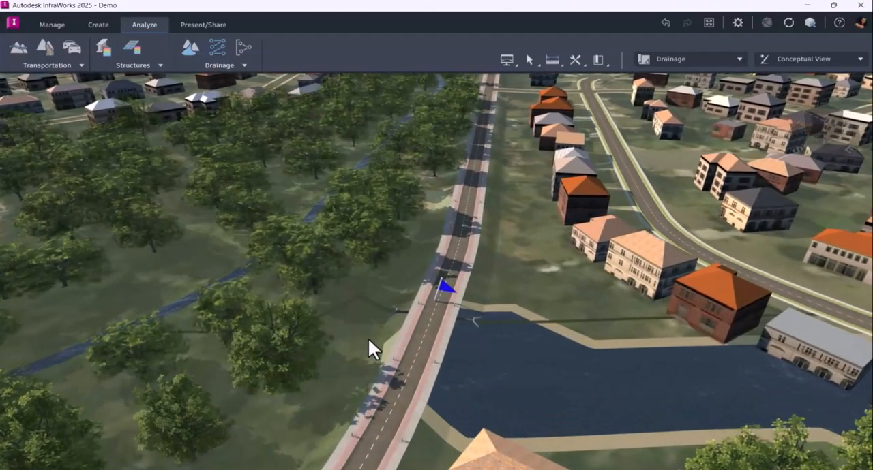
{"action": "scroll", "coordinate": [368, 336], "scroll_direction": "up", "scroll_amount": 2}
{"action": "scroll", "coordinate": [379, 357], "scroll_direction": "up", "scroll_amount": 4}
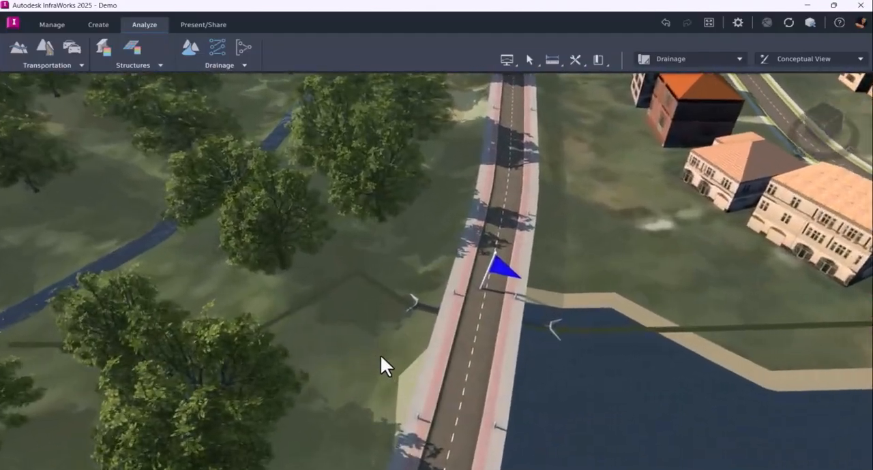
{"action": "left_click_drag", "start_coordinate": [383, 357], "coordinate": [534, 362]}
{"action": "scroll", "coordinate": [470, 326], "scroll_direction": "up", "scroll_amount": 5}
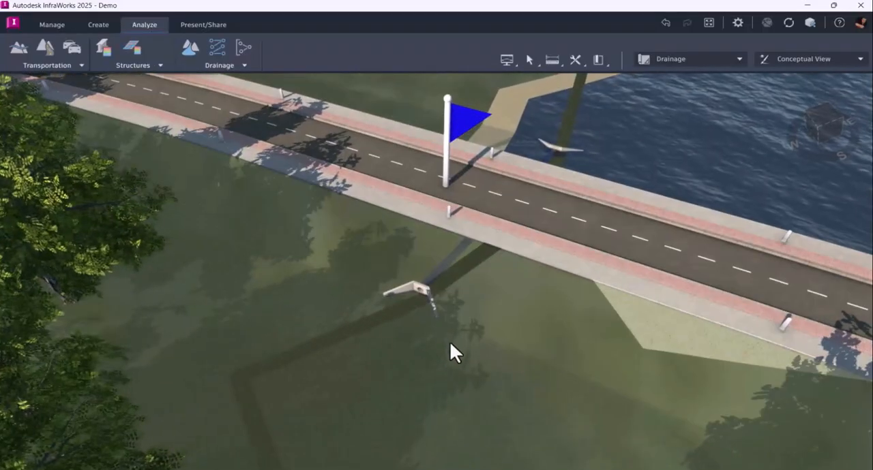
{"action": "middle_click_drag", "start_coordinate": [489, 369], "coordinate": [722, 365]}
{"action": "middle_click_drag", "start_coordinate": [680, 308], "coordinate": [314, 370]}
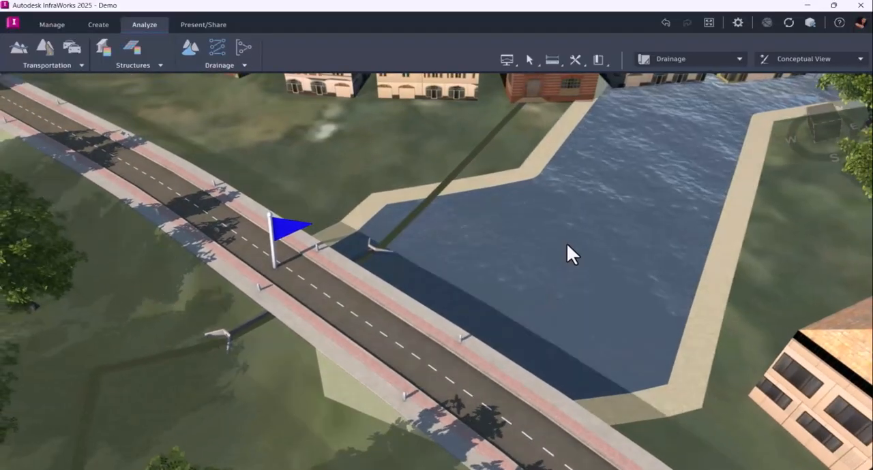
Set the watershed's hydrology method to Rational with a 100-year rainfall intensity of 15 mm/hr and a runoff coefficient of 0.15
{"action": "left_click", "coordinate": [566, 243]}
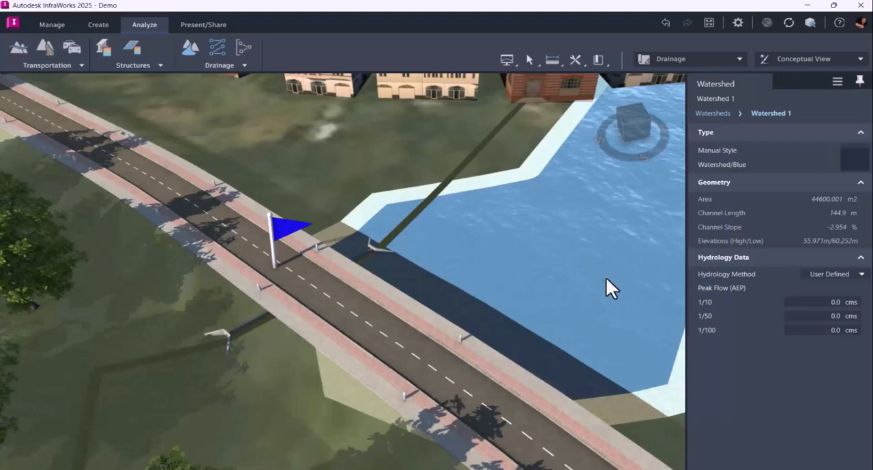
{"action": "left_click", "coordinate": [862, 275]}
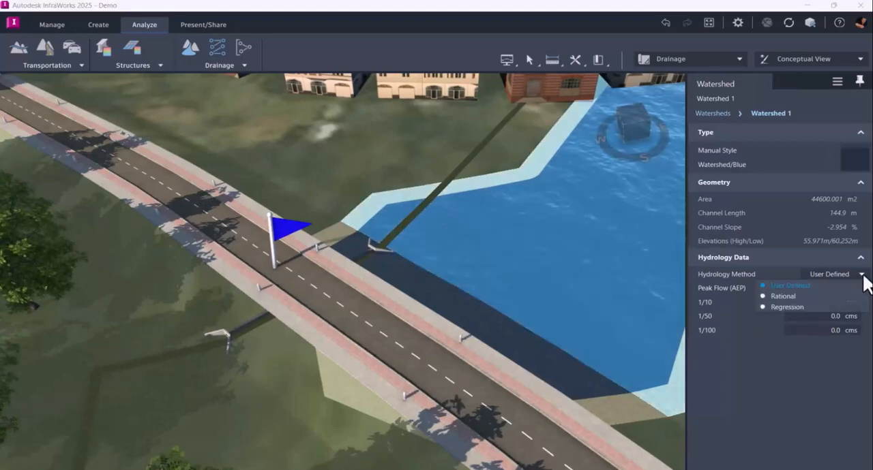
{"action": "left_click", "coordinate": [788, 296]}
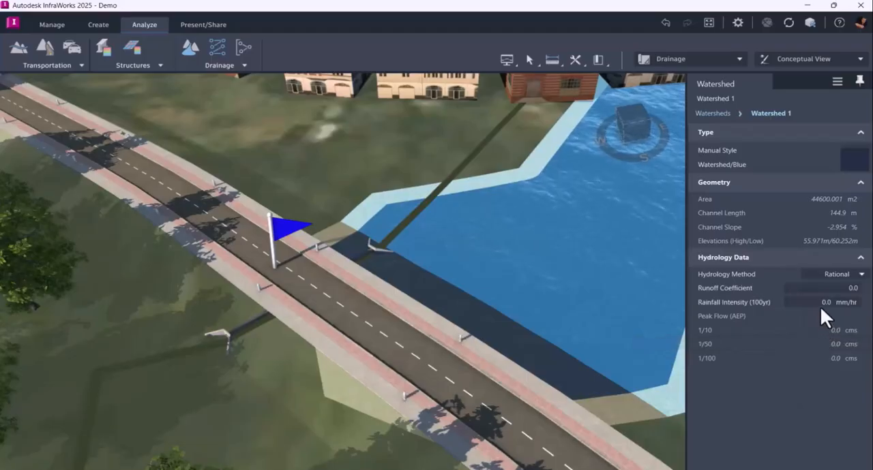
{"action": "type", "text": "15"}
{"action": "key", "text": "Return"}
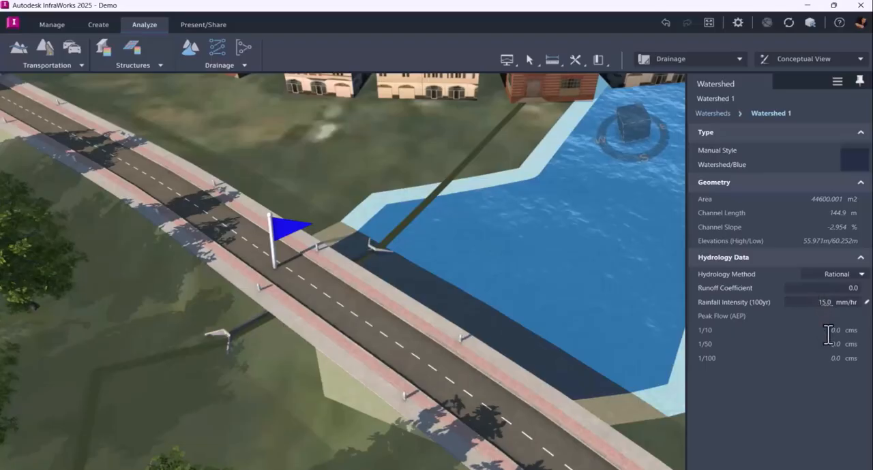
{"action": "left_click", "coordinate": [843, 289]}
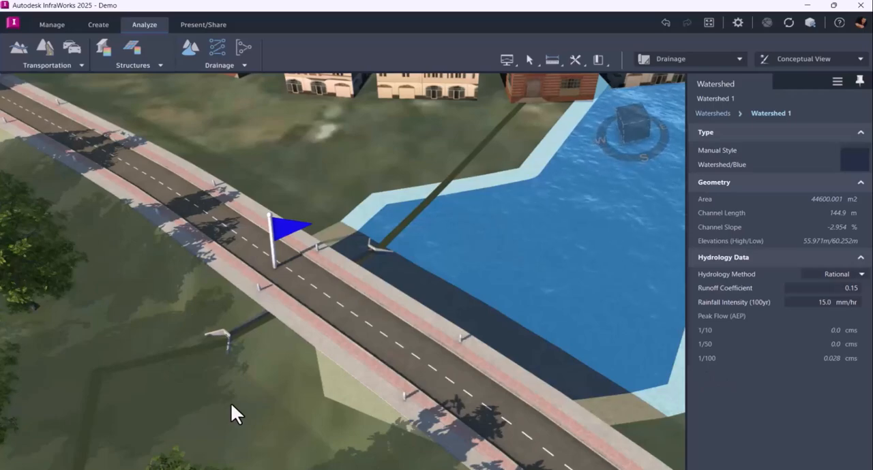
{"action": "key", "text": "Escape"}
Change the shape of the culvert under Bailey Lake Road to Box
{"action": "scroll", "coordinate": [198, 379], "scroll_direction": "up", "scroll_amount": 2}
{"action": "scroll", "coordinate": [198, 379], "scroll_direction": "up", "scroll_amount": 4}
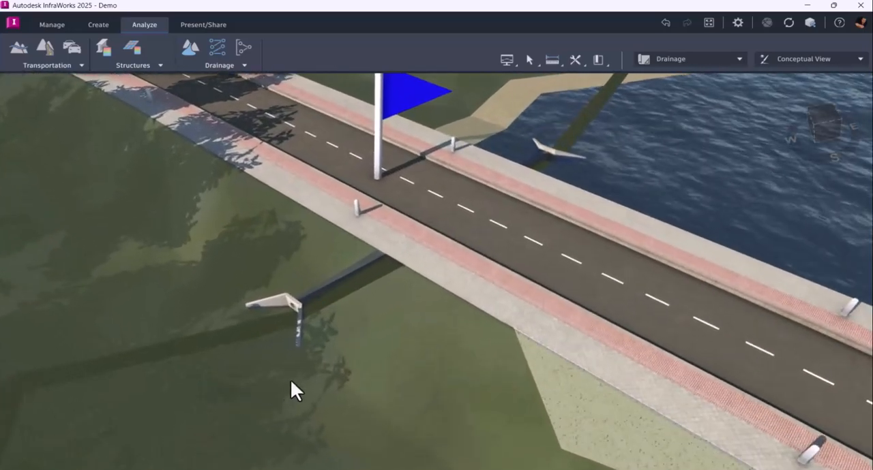
{"action": "left_click_drag", "start_coordinate": [290, 379], "coordinate": [331, 347]}
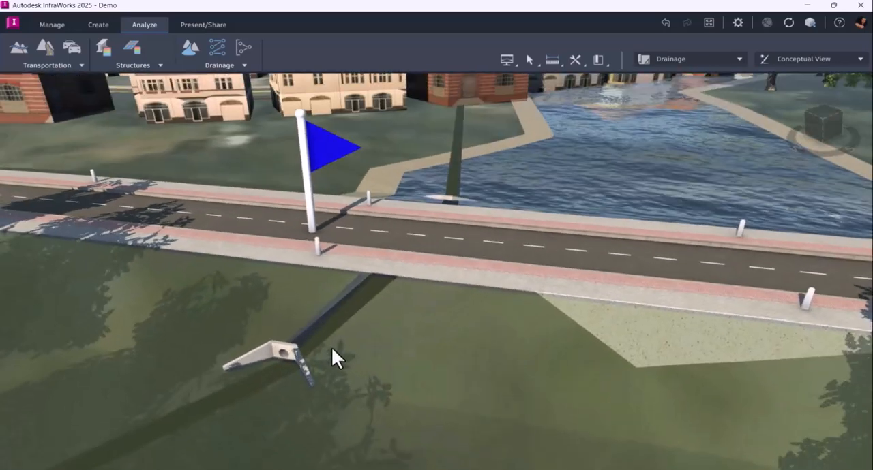
{"action": "left_click", "coordinate": [277, 344]}
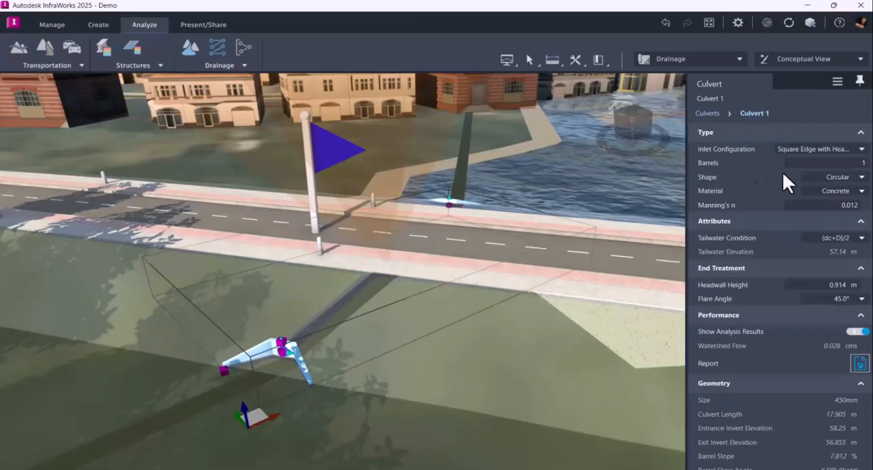
{"action": "left_click_drag", "start_coordinate": [687, 159], "coordinate": [631, 158]}
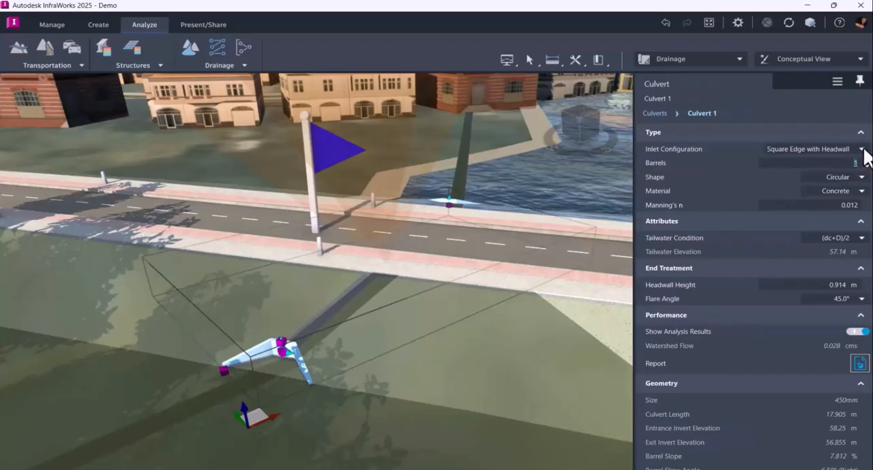
{"action": "left_click", "coordinate": [862, 177]}
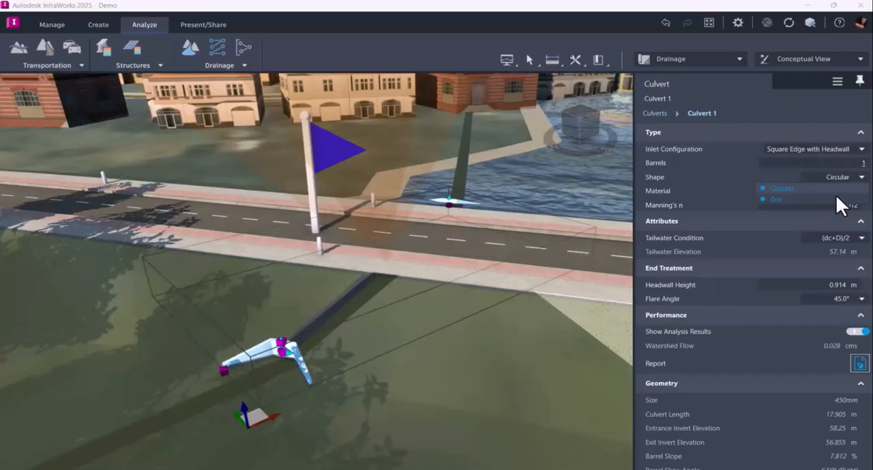
{"action": "left_click", "coordinate": [834, 194]}
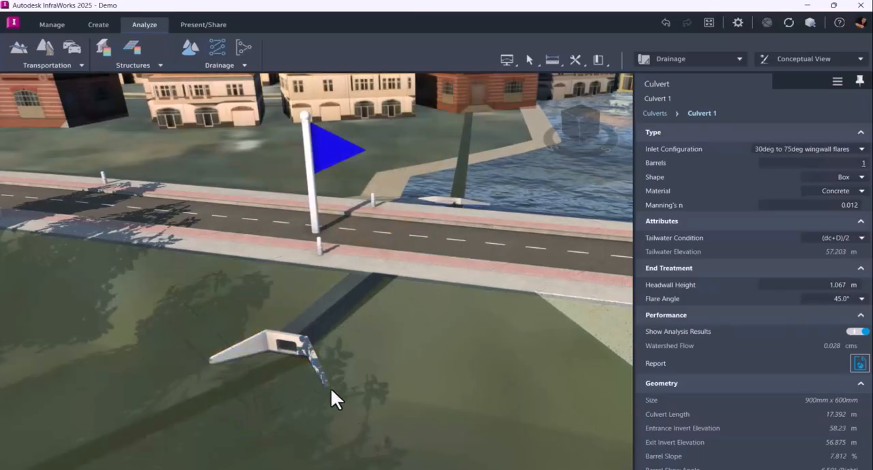
{"action": "left_click", "coordinate": [350, 402]}
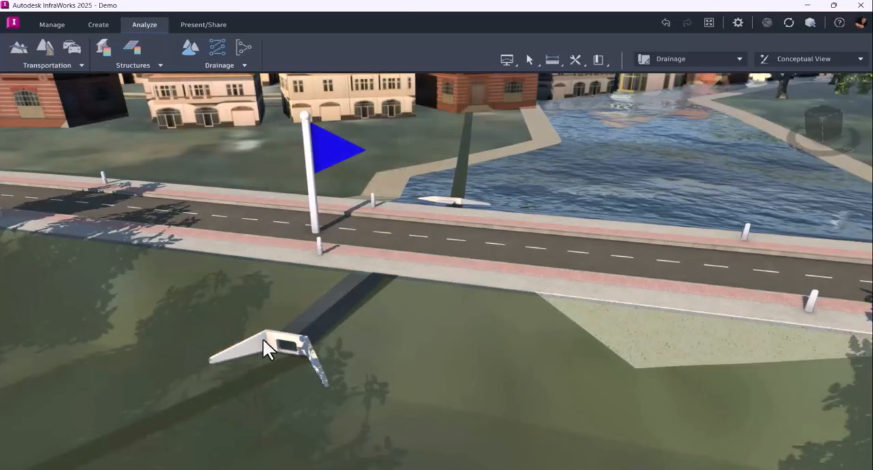
Set the box culvert's number of barrels to 2
{"action": "left_click", "coordinate": [385, 416]}
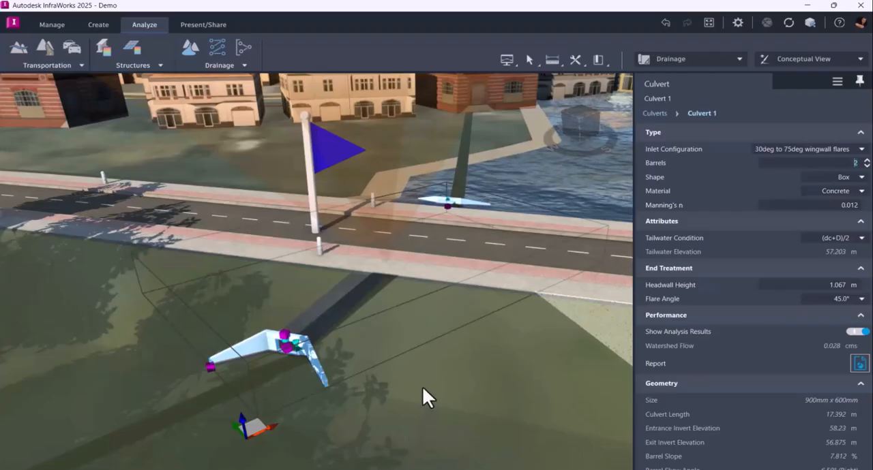
{"action": "left_click", "coordinate": [437, 423]}
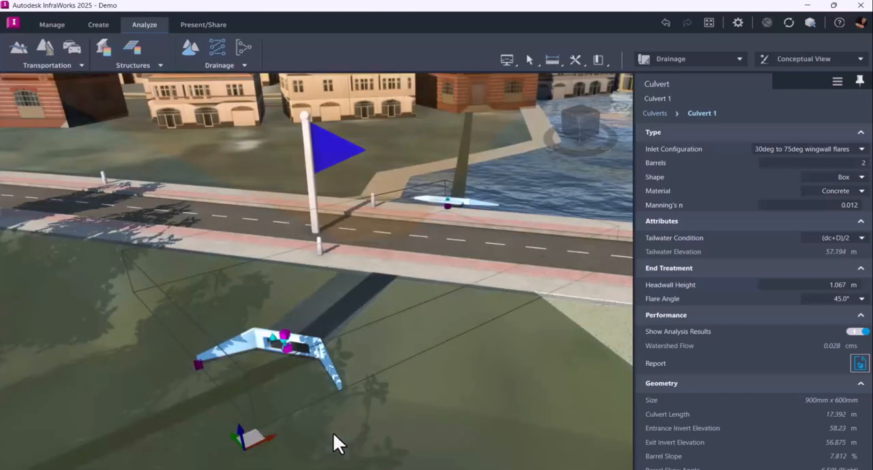
{"action": "left_click", "coordinate": [393, 428]}
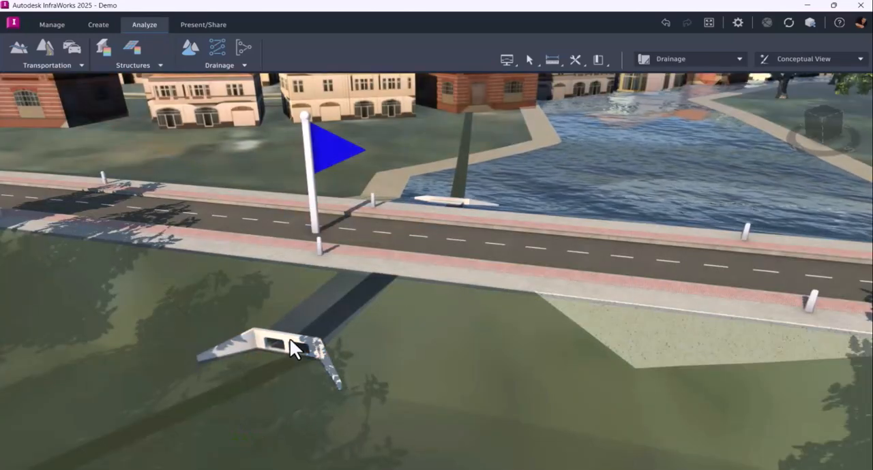
Set the culvert's inlet configuration to 45deg wingwall flare d = 0.043D
{"action": "left_click", "coordinate": [290, 340]}
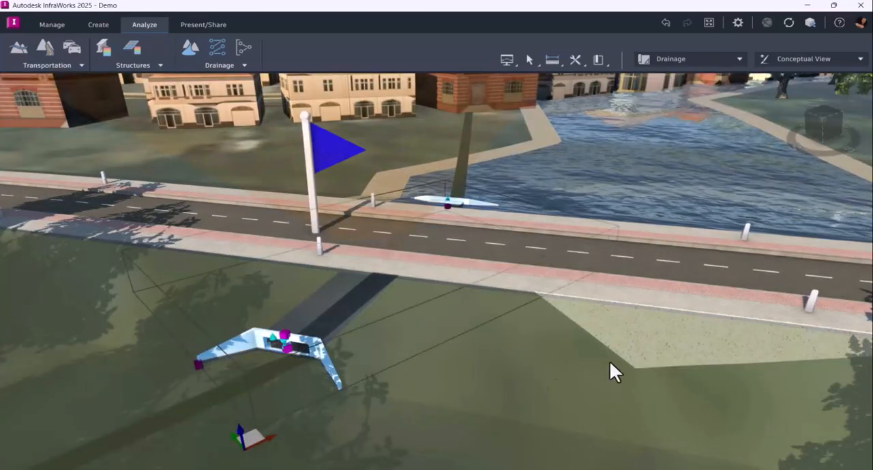
{"action": "left_click", "coordinate": [861, 149]}
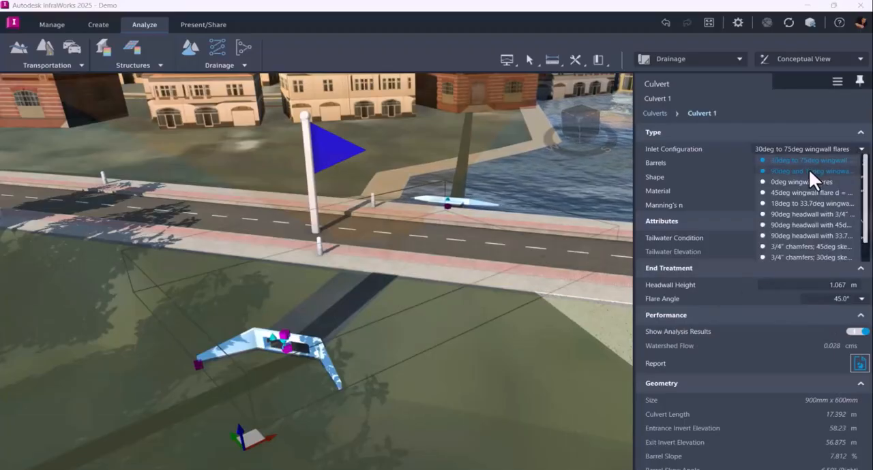
{"action": "left_click", "coordinate": [795, 194]}
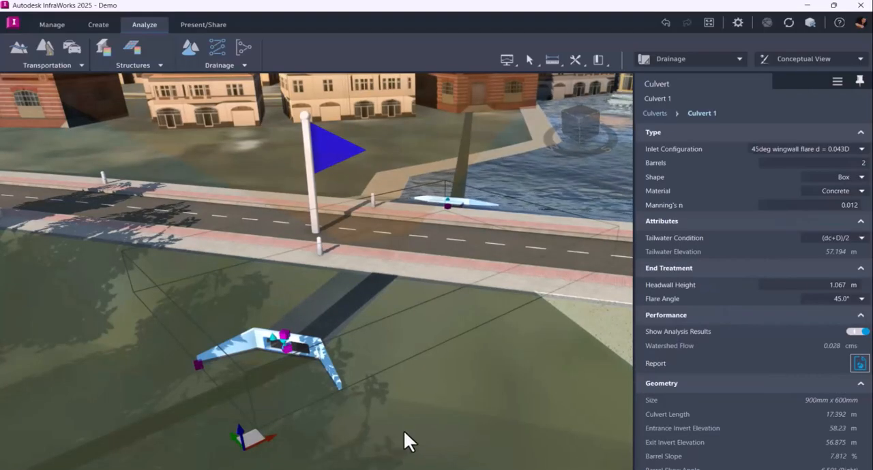
{"action": "left_click", "coordinate": [415, 428]}
Select the box culvert at the outlet again and adjust its number of barrels
{"action": "left_click_drag", "start_coordinate": [453, 431], "coordinate": [432, 425]}
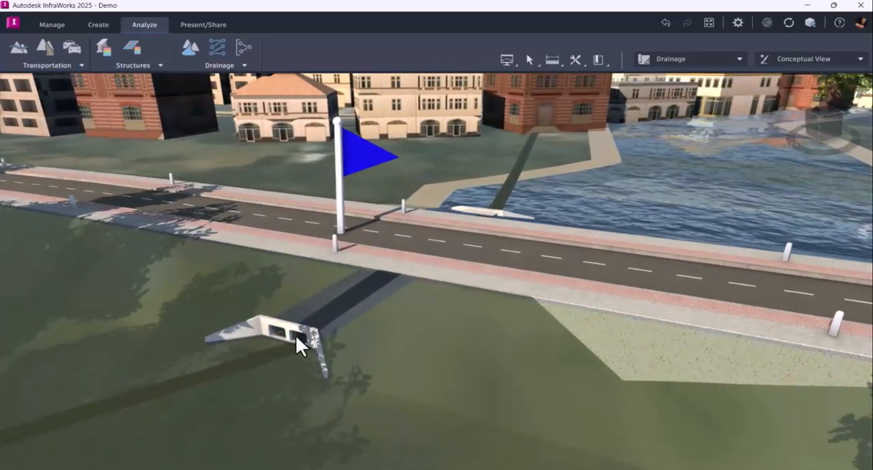
{"action": "left_click", "coordinate": [288, 331]}
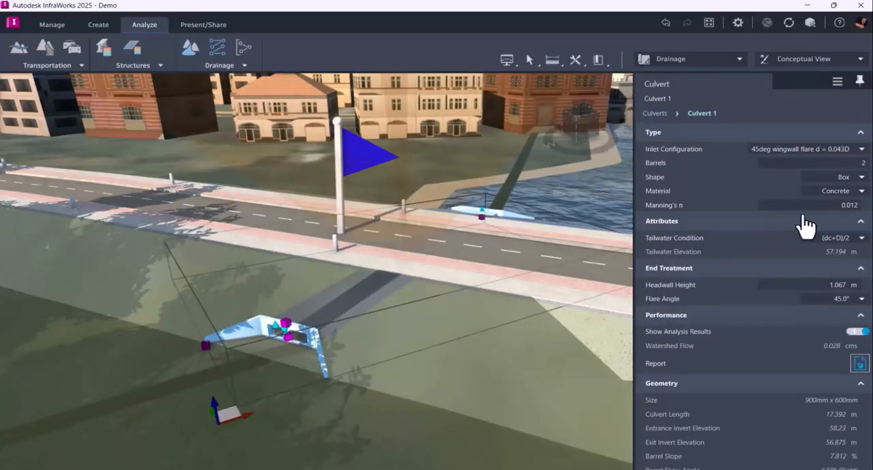
{"action": "left_click", "coordinate": [857, 165]}
{"action": "left_click", "coordinate": [866, 166]}
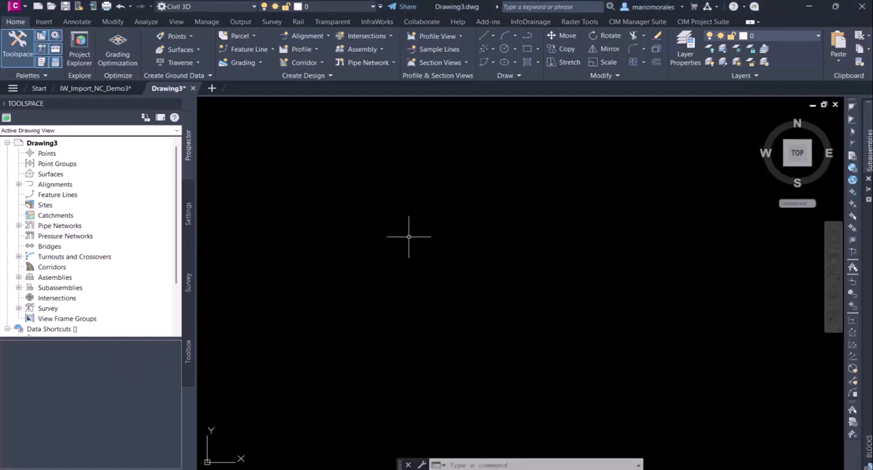
In Civil 3D's Drawing3, start opening an InfraWorks model and choose Demo.sqlite as the source
{"action": "left_click", "coordinate": [377, 21]}
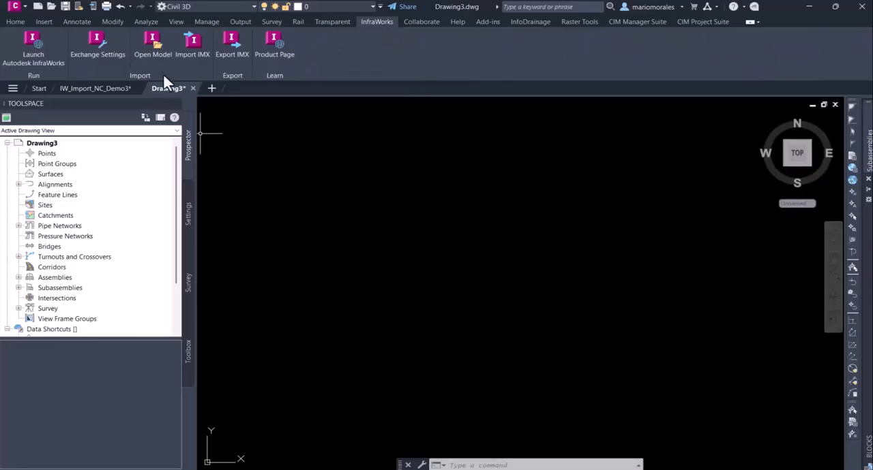
{"action": "left_click", "coordinate": [153, 48]}
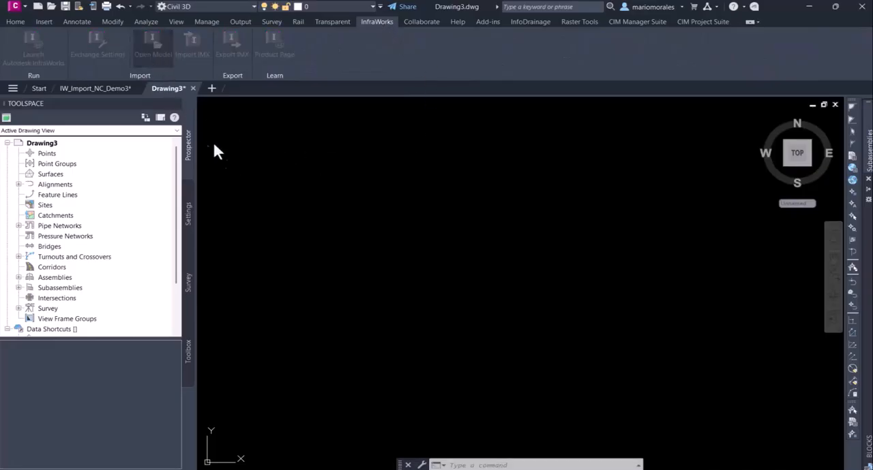
{"action": "left_click", "coordinate": [527, 109]}
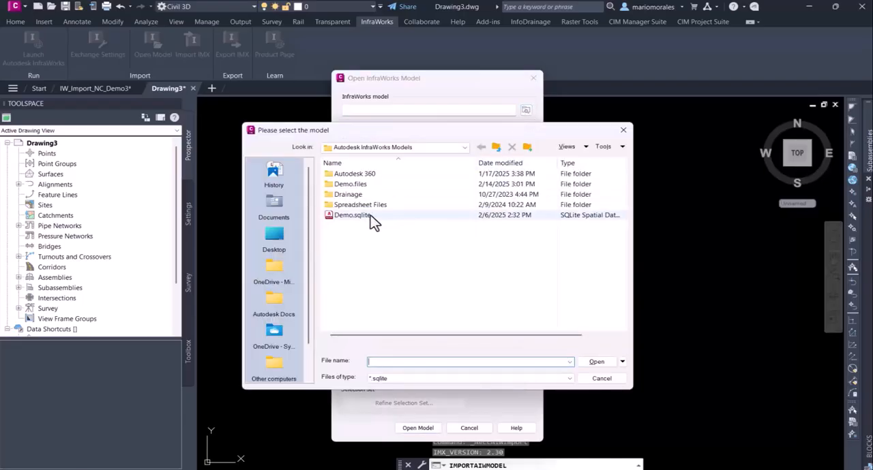
{"action": "left_click", "coordinate": [365, 215]}
{"action": "left_click", "coordinate": [590, 362]}
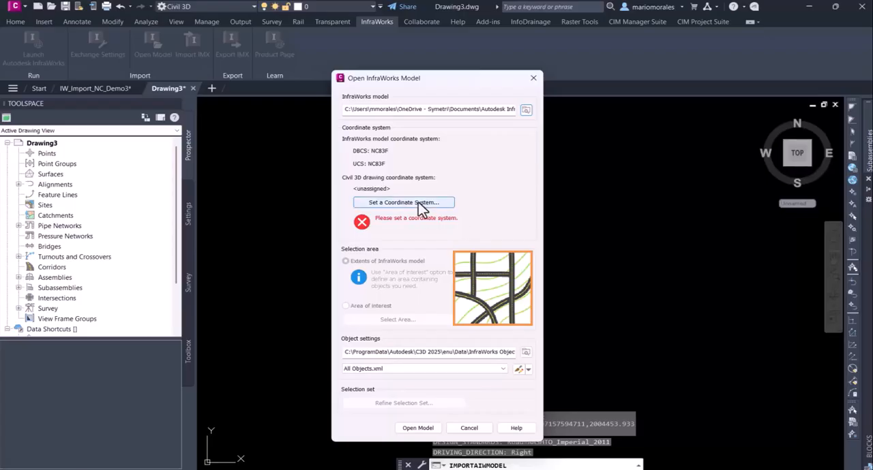
Assign the InfraWorks model coordinate system NC83F to the drawing and open the model at its full extents
{"action": "left_click", "coordinate": [419, 203]}
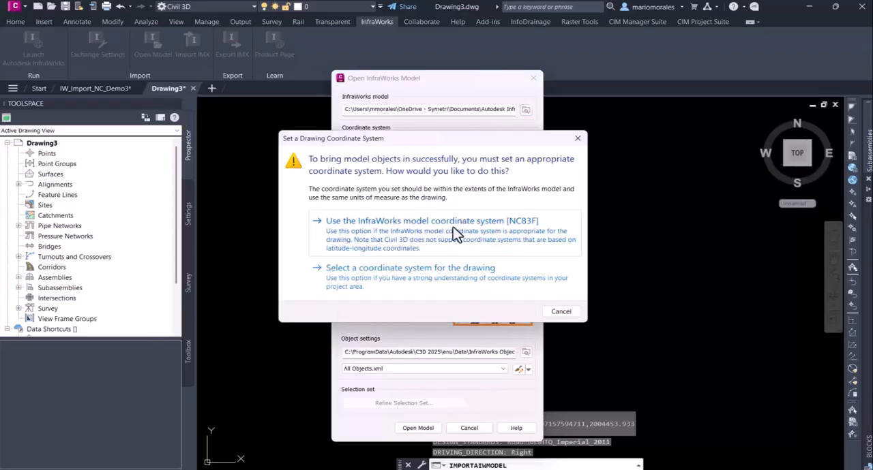
{"action": "left_click", "coordinate": [480, 233]}
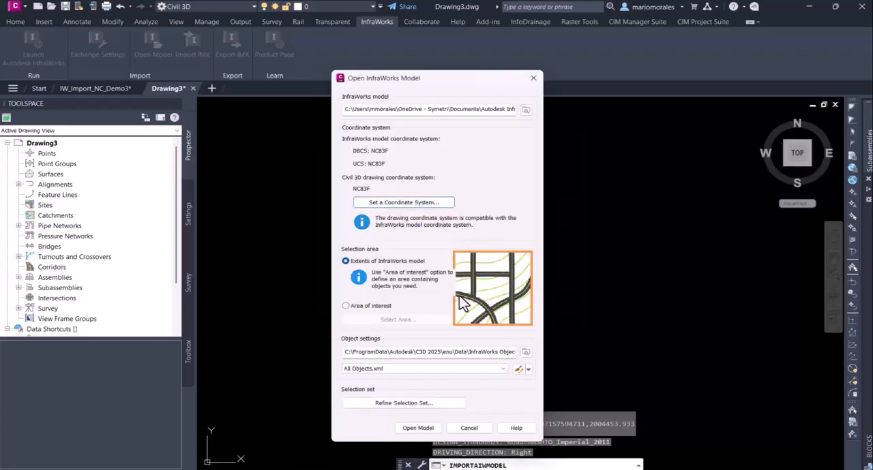
{"action": "left_click", "coordinate": [413, 430]}
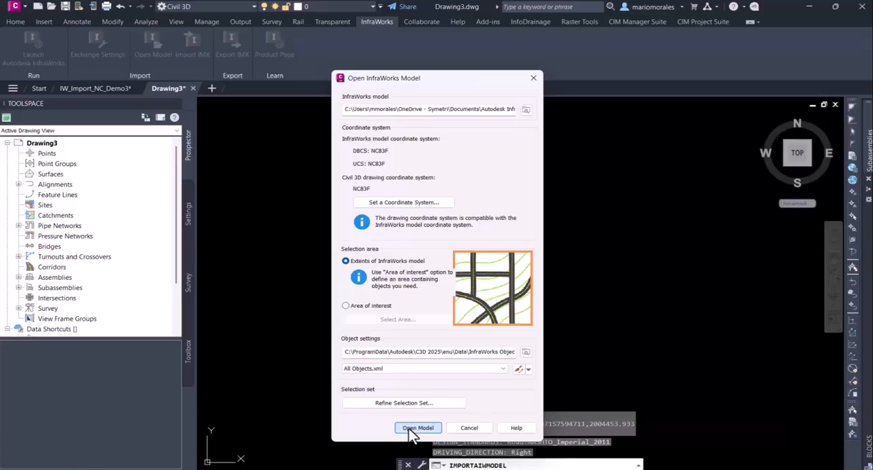
Load the configured InfraWorks model into Drawing3
{"action": "left_click", "coordinate": [416, 428]}
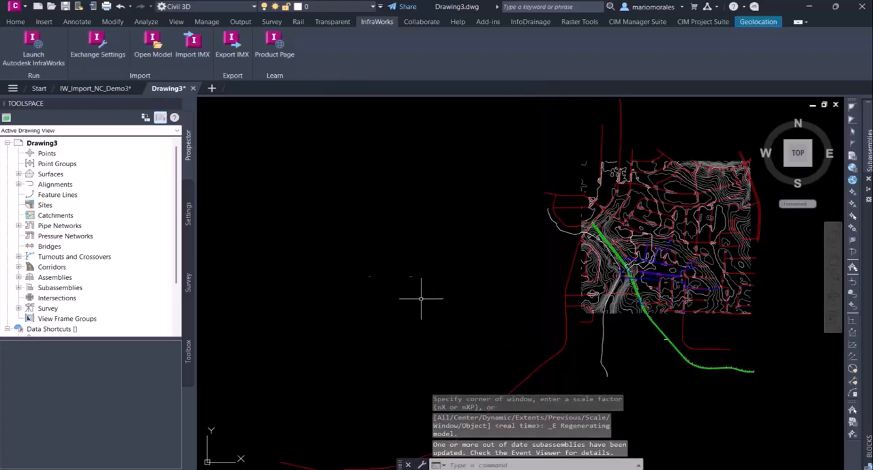
{"action": "left_click", "coordinate": [19, 22]}
{"action": "mouse_move", "coordinate": [459, 236]}
{"action": "middle_mouse_down"}
{"action": "mouse_move", "coordinate": [345, 279]}
{"action": "mouse_move", "coordinate": [286, 275]}
{"action": "middle_mouse_up"}
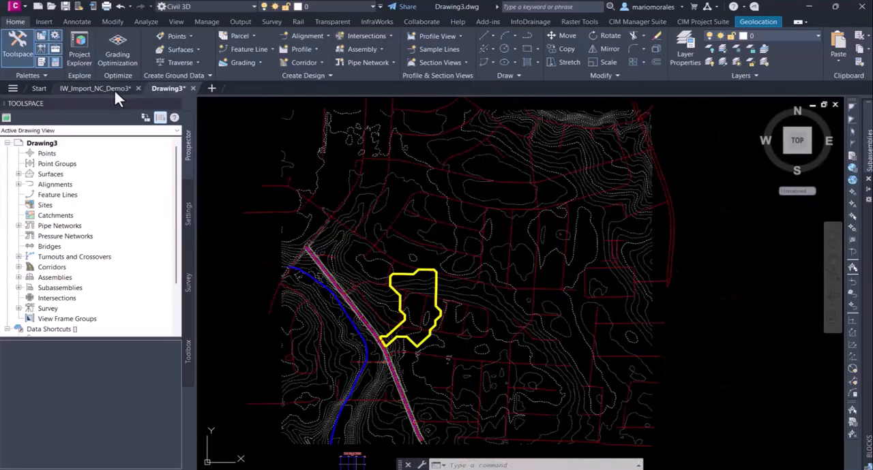
In the IW_Import_NC_Demo3 drawing, display the Esri Imagery online map and examine the yellow watershed boundary against it
{"action": "left_click", "coordinate": [113, 87]}
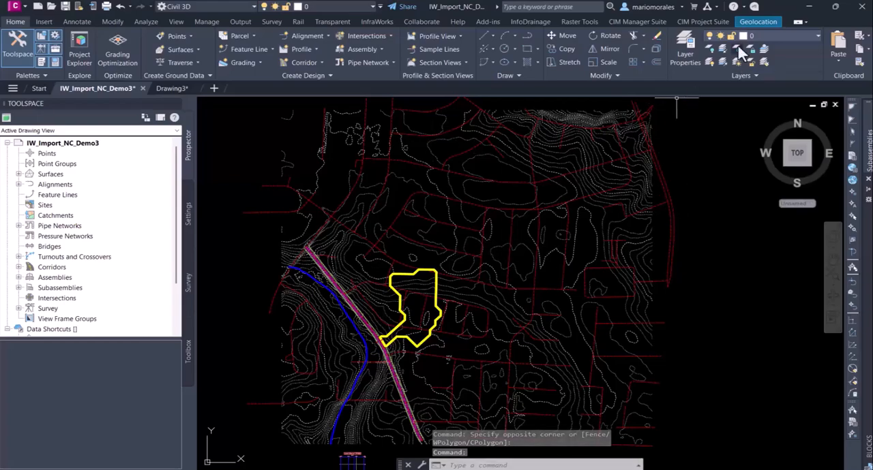
{"action": "left_click", "coordinate": [757, 21]}
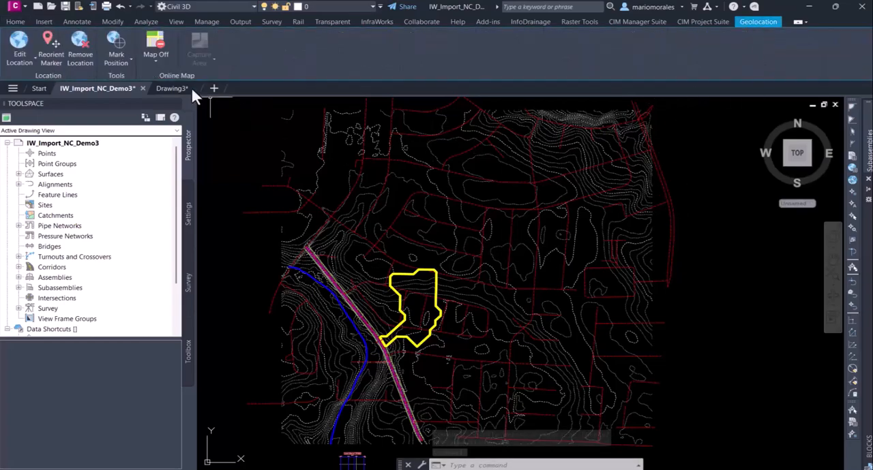
{"action": "left_click", "coordinate": [161, 63]}
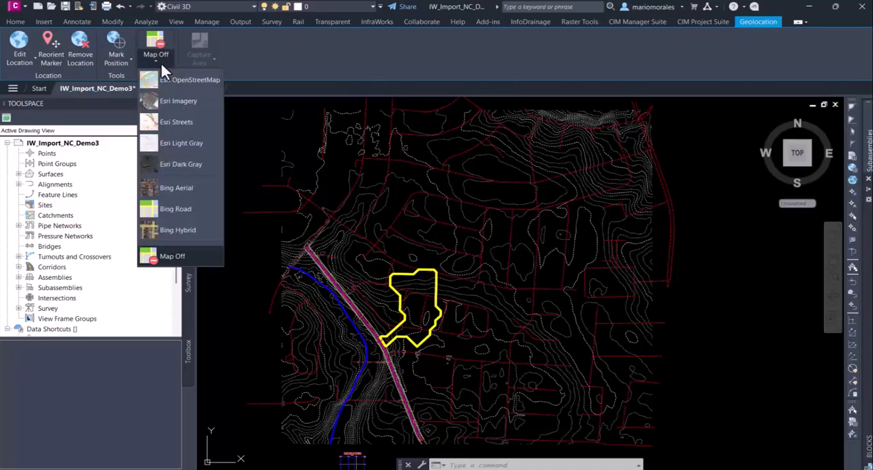
{"action": "left_click", "coordinate": [191, 99]}
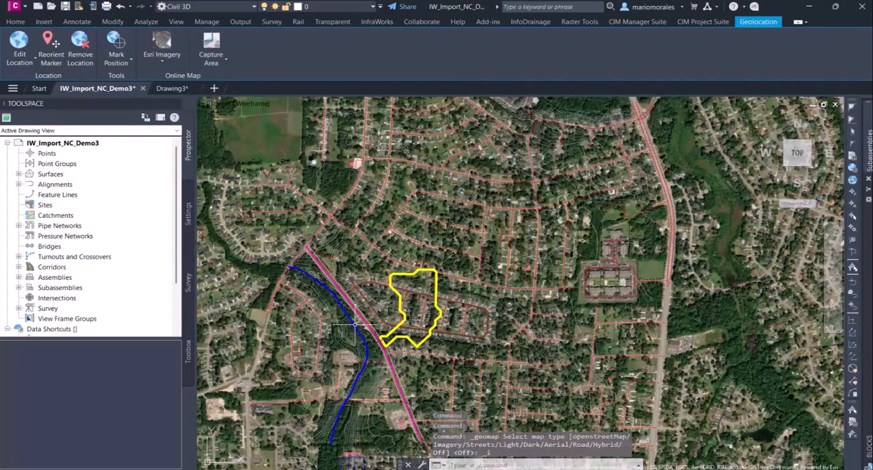
{"action": "scroll", "coordinate": [361, 319], "scroll_direction": "up", "scroll_amount": 5}
{"action": "middle_click_drag", "start_coordinate": [397, 351], "coordinate": [443, 290]}
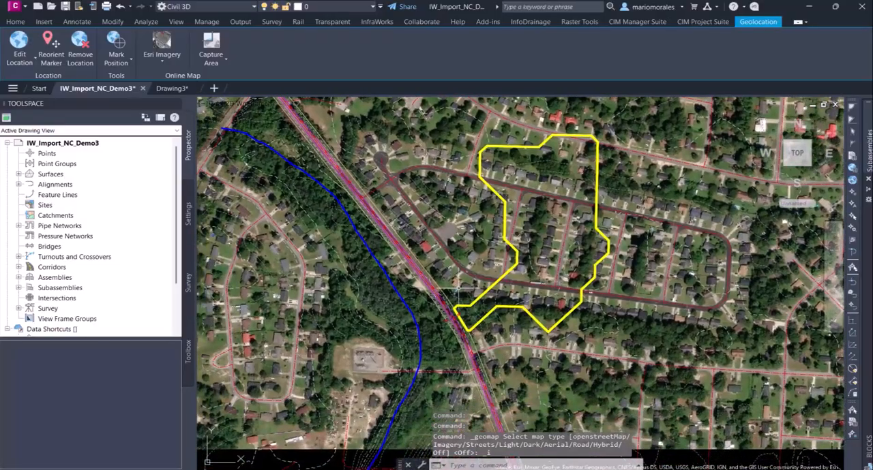
{"action": "middle_click_drag", "start_coordinate": [548, 254], "coordinate": [459, 306]}
{"action": "scroll", "coordinate": [436, 341], "scroll_direction": "up", "scroll_amount": 1}
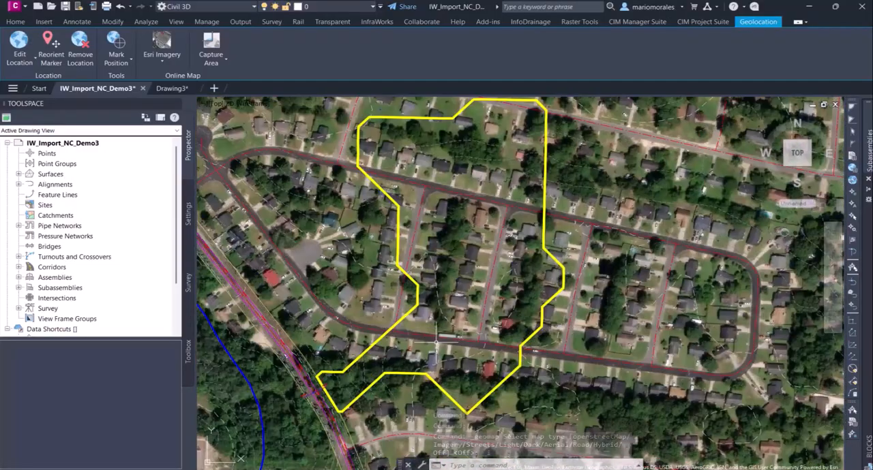
{"action": "scroll", "coordinate": [461, 320], "scroll_direction": "up", "scroll_amount": 1}
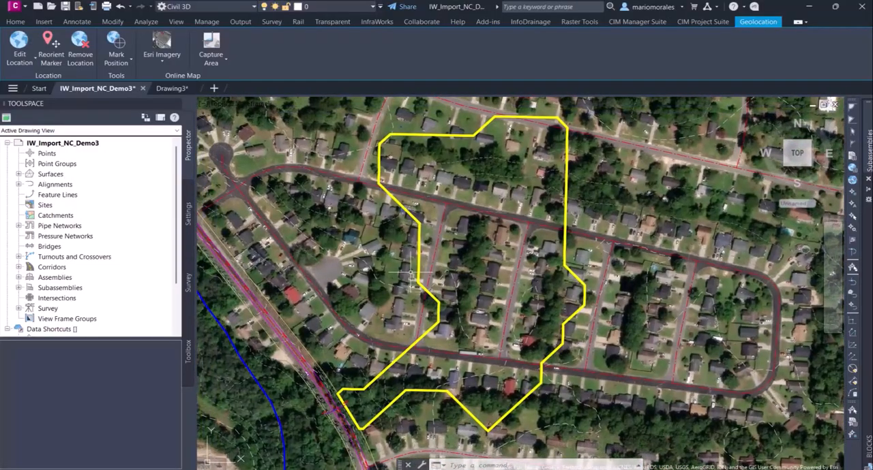
Turn the online map off and open the culvert pipe together with the road corridor in Object Viewer
{"action": "left_click", "coordinate": [161, 62]}
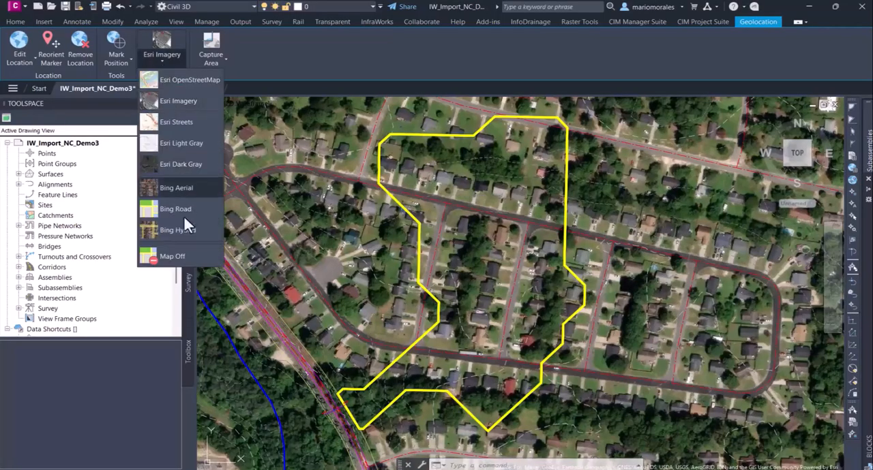
{"action": "left_click", "coordinate": [187, 248]}
{"action": "mouse_move", "coordinate": [331, 350]}
{"action": "middle_mouse_down"}
{"action": "mouse_move", "coordinate": [400, 249]}
{"action": "mouse_move", "coordinate": [421, 275]}
{"action": "middle_mouse_up"}
{"action": "scroll", "coordinate": [421, 275], "scroll_direction": "up", "scroll_amount": 5}
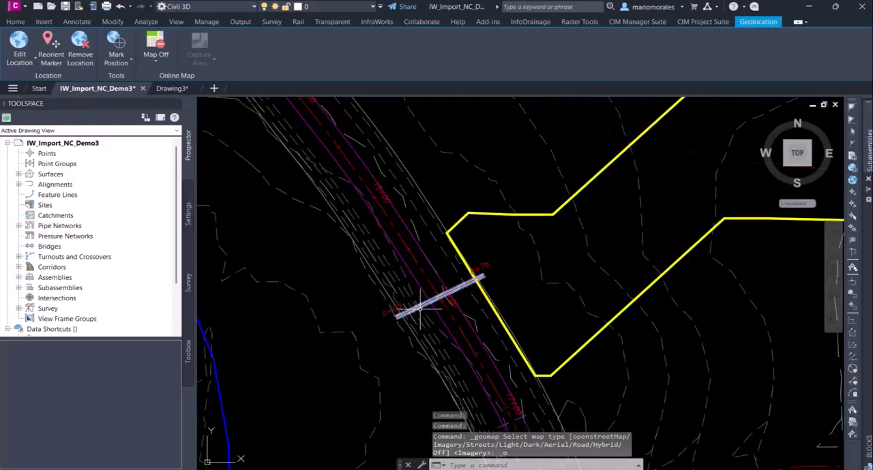
{"action": "scroll", "coordinate": [420, 310], "scroll_direction": "up", "scroll_amount": 2}
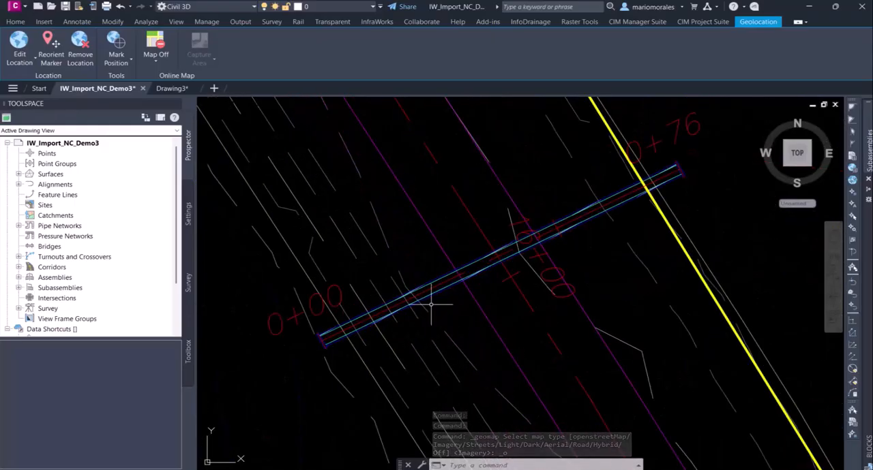
{"action": "left_click", "coordinate": [436, 292]}
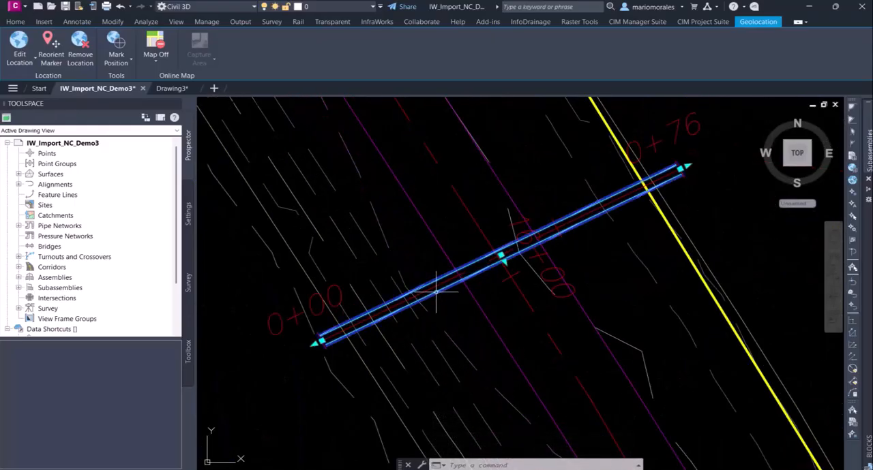
{"action": "left_click", "coordinate": [475, 301]}
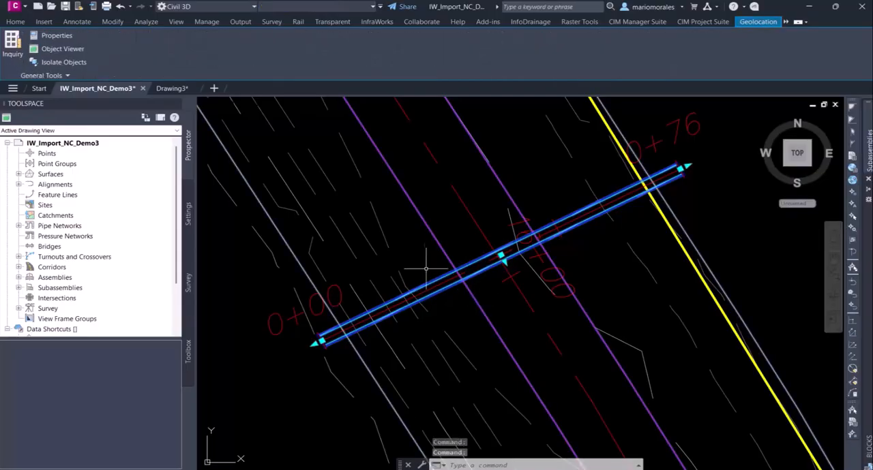
{"action": "right_click", "coordinate": [421, 217]}
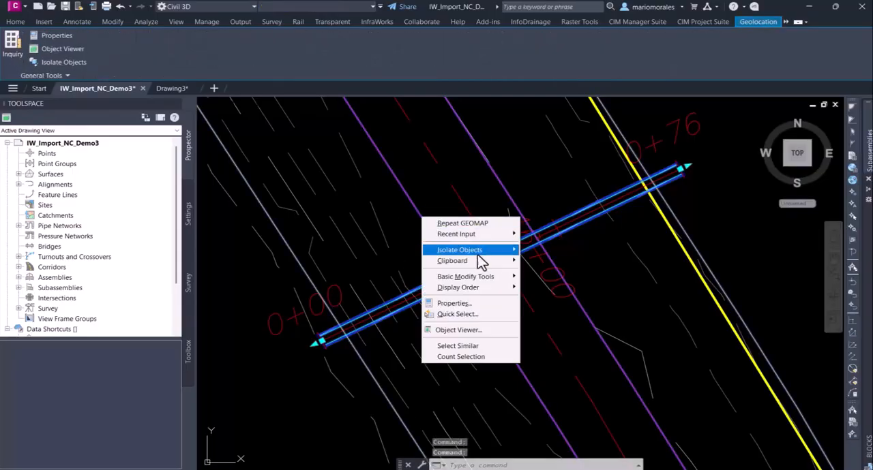
{"action": "left_click", "coordinate": [477, 331]}
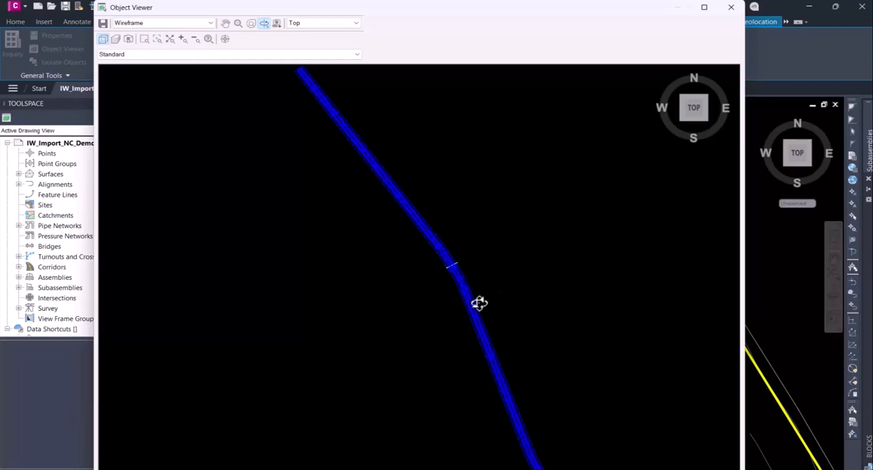
Examine in 3D how the culvert crosses the road corridor and close Object Viewer
{"action": "left_click_drag", "start_coordinate": [449, 289], "coordinate": [465, 187]}
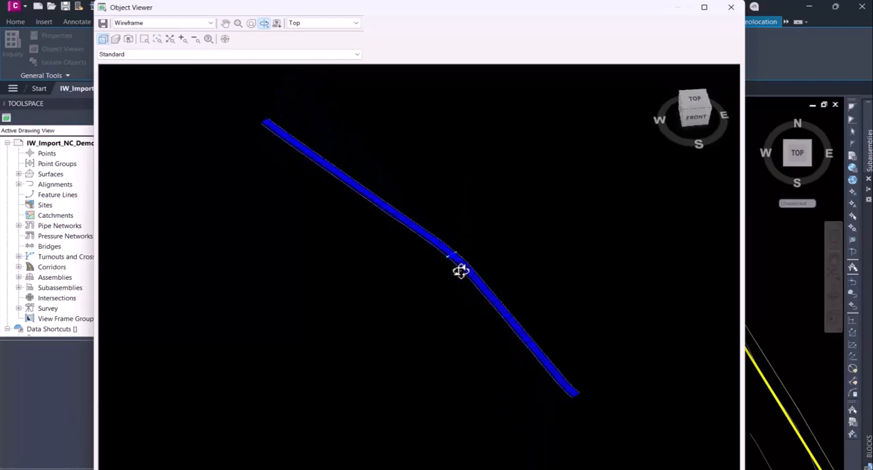
{"action": "scroll", "coordinate": [455, 271], "scroll_direction": "up", "scroll_amount": 3}
{"action": "scroll", "coordinate": [454, 269], "scroll_direction": "up", "scroll_amount": 2}
{"action": "middle_click_drag", "start_coordinate": [488, 245], "coordinate": [414, 310]}
{"action": "left_click_drag", "start_coordinate": [414, 310], "coordinate": [437, 316]}
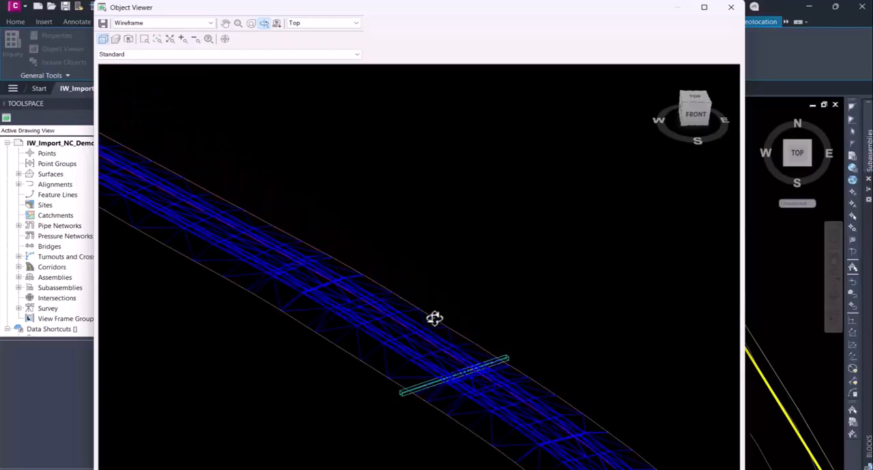
{"action": "left_click_drag", "start_coordinate": [463, 395], "coordinate": [388, 238]}
{"action": "mouse_move", "coordinate": [446, 332]}
{"action": "left_mouse_down"}
{"action": "mouse_move", "coordinate": [279, 302]}
{"action": "mouse_move", "coordinate": [309, 291]}
{"action": "mouse_move", "coordinate": [316, 317]}
{"action": "mouse_move", "coordinate": [463, 331]}
{"action": "left_mouse_up"}
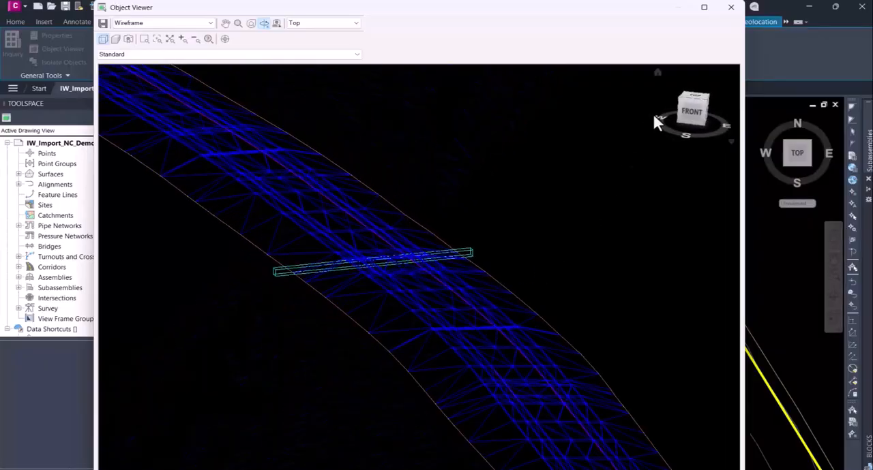
{"action": "left_click", "coordinate": [731, 7]}
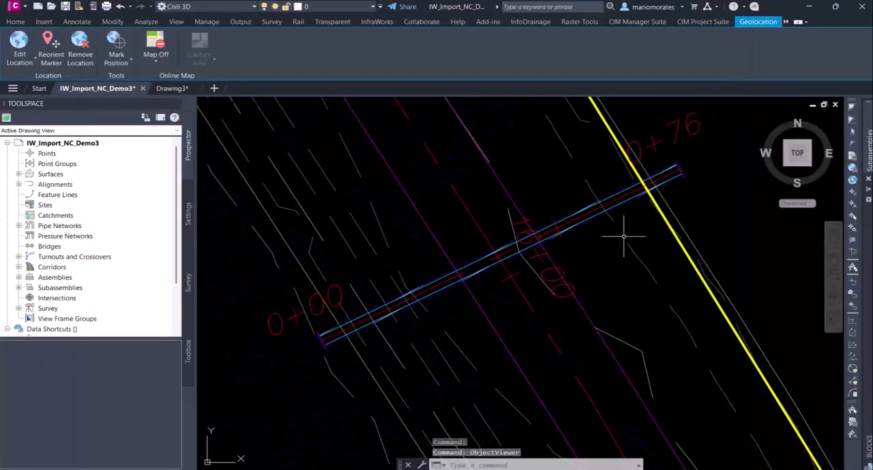
Review the culvert pipe's part properties, including its geometry, invert elevations and hydraulic properties, and close them
{"action": "left_click", "coordinate": [581, 222]}
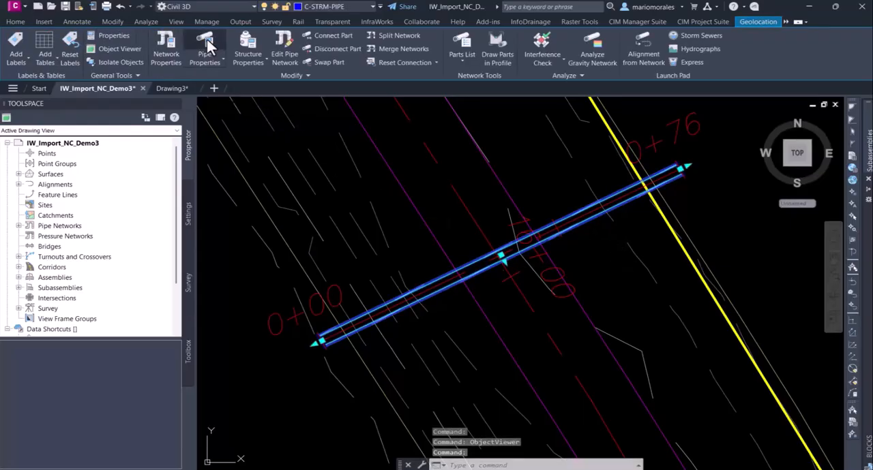
{"action": "left_click", "coordinate": [208, 46]}
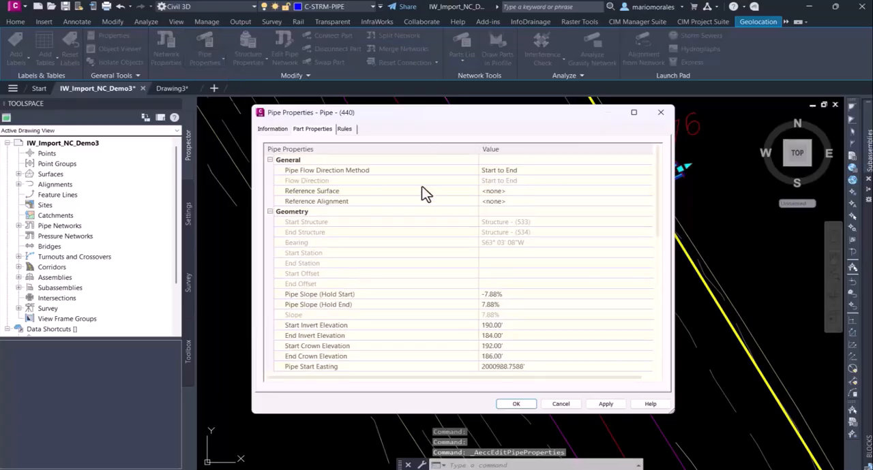
{"action": "scroll", "coordinate": [371, 306], "scroll_direction": "down", "scroll_amount": 3}
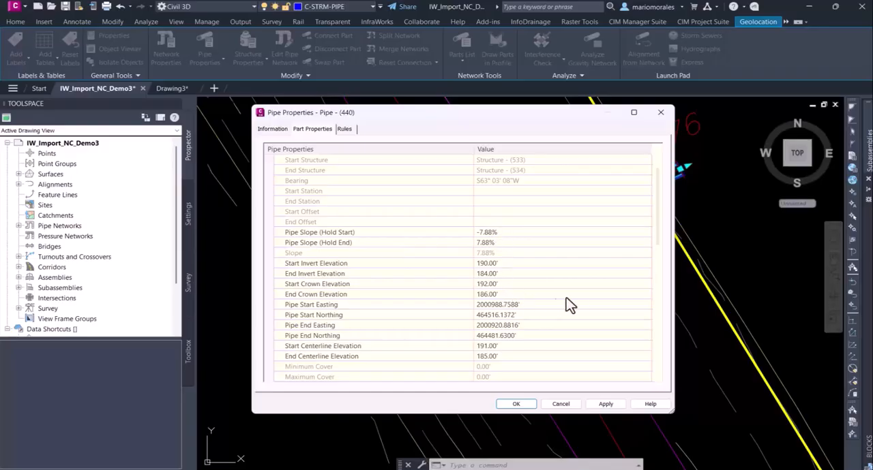
{"action": "scroll", "coordinate": [579, 300], "scroll_direction": "down", "scroll_amount": 7}
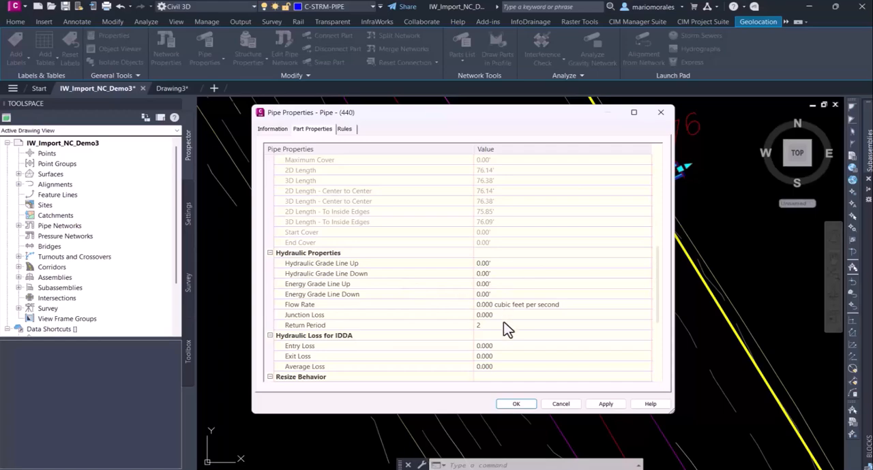
{"action": "left_click", "coordinate": [513, 405]}
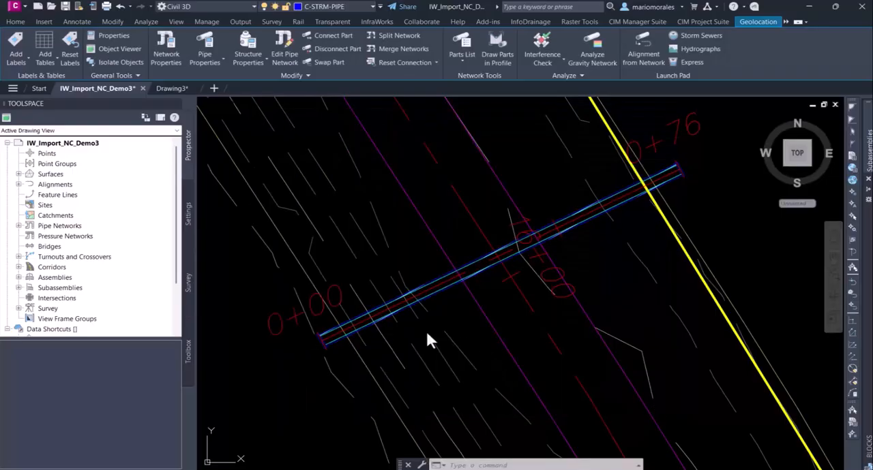
{"action": "left_click", "coordinate": [455, 307]}
{"action": "key", "text": "Escape"}
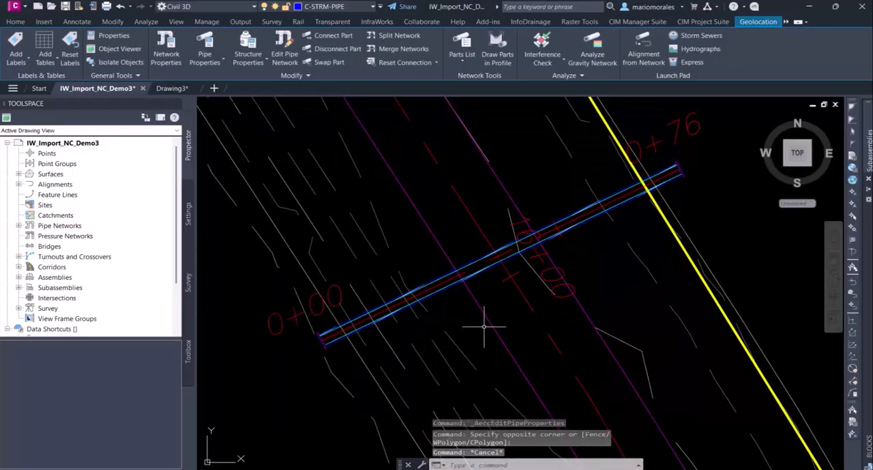
Start an export to InfoDrainage and set LL.iddx in the StormWater Presentation folder as the target file
{"action": "scroll", "coordinate": [426, 327], "scroll_direction": "down", "scroll_amount": 6}
{"action": "scroll", "coordinate": [422, 320], "scroll_direction": "down", "scroll_amount": 6}
{"action": "mouse_move", "coordinate": [497, 269]}
{"action": "middle_mouse_down"}
{"action": "mouse_move", "coordinate": [444, 338]}
{"action": "mouse_move", "coordinate": [417, 343]}
{"action": "middle_mouse_up"}
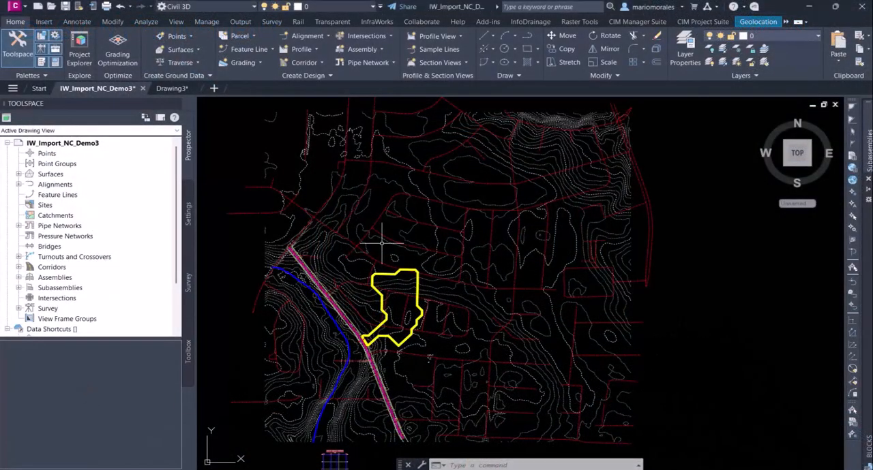
{"action": "left_click", "coordinate": [529, 22]}
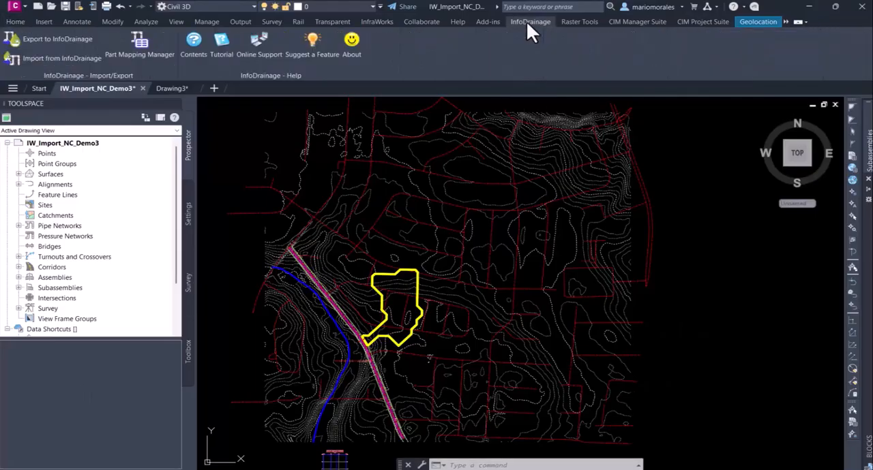
{"action": "left_click", "coordinate": [71, 40]}
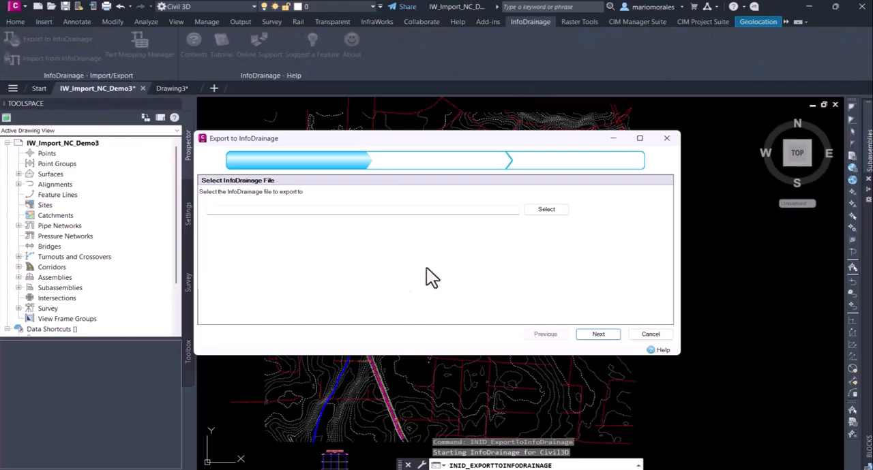
{"action": "left_click", "coordinate": [542, 210]}
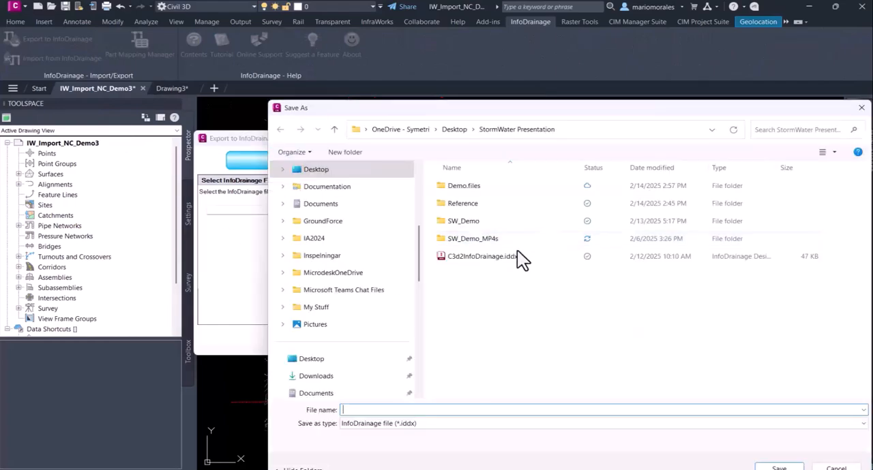
{"action": "type", "text": "LL"}
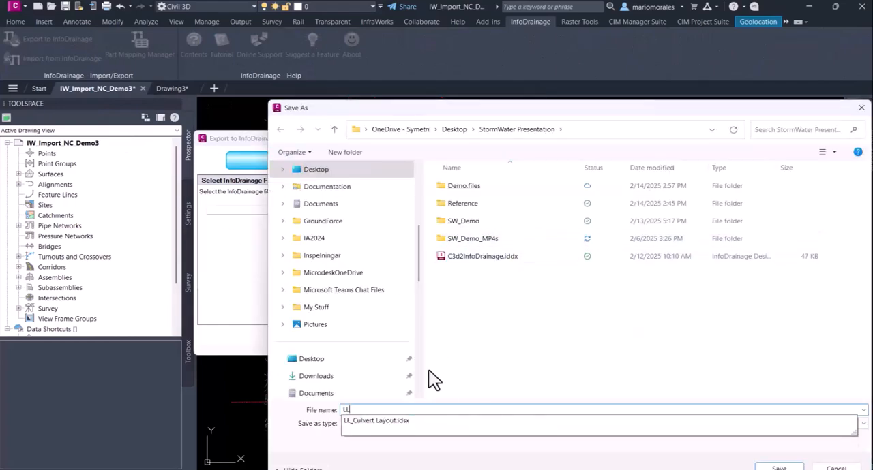
{"action": "left_click", "coordinate": [442, 376]}
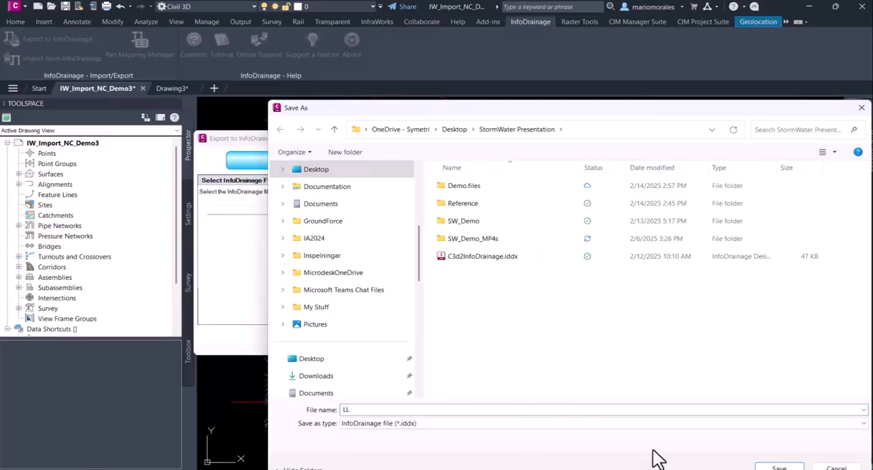
{"action": "left_click", "coordinate": [765, 467]}
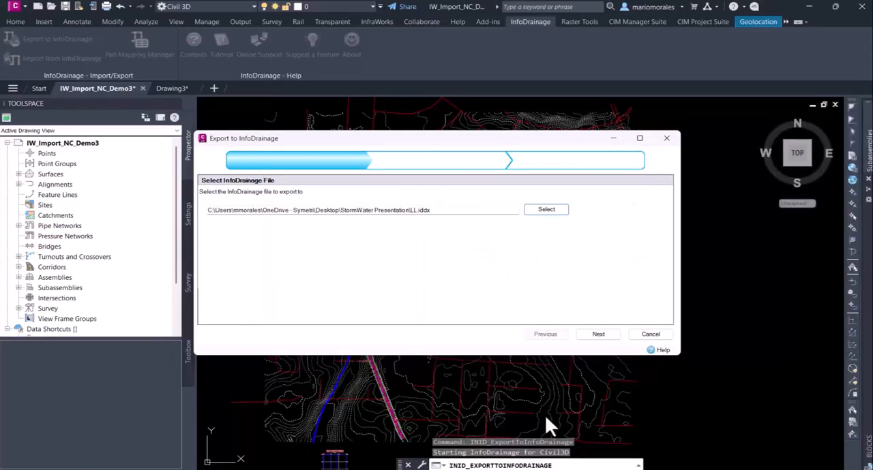
Include the Culvert Layout network in the export with AIW_Existing_Ground as its surface and proceed to the part mappings
{"action": "left_click", "coordinate": [587, 335]}
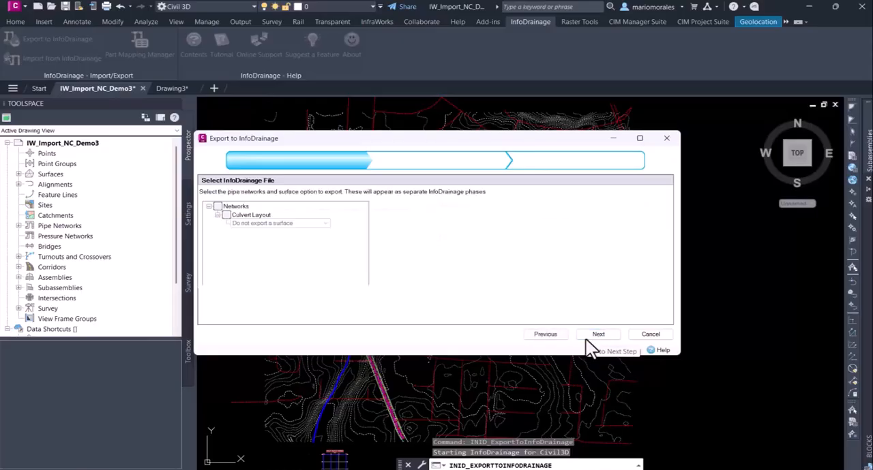
{"action": "left_click", "coordinate": [217, 206]}
{"action": "left_click", "coordinate": [262, 223]}
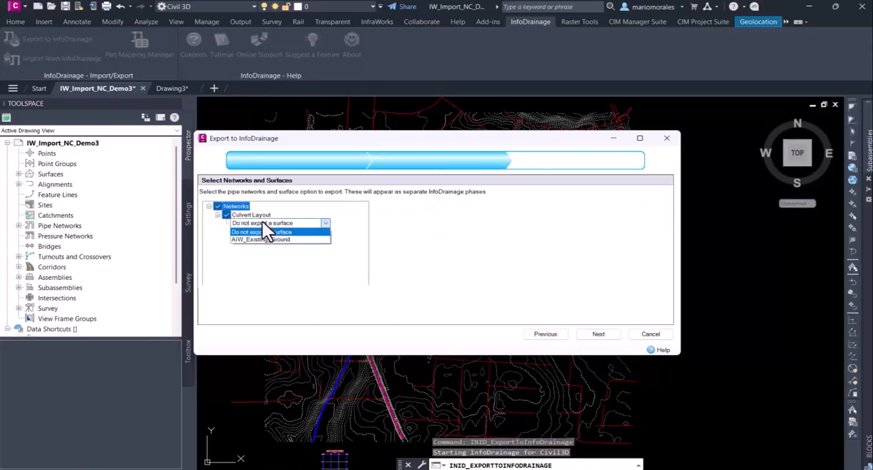
{"action": "left_click", "coordinate": [270, 239]}
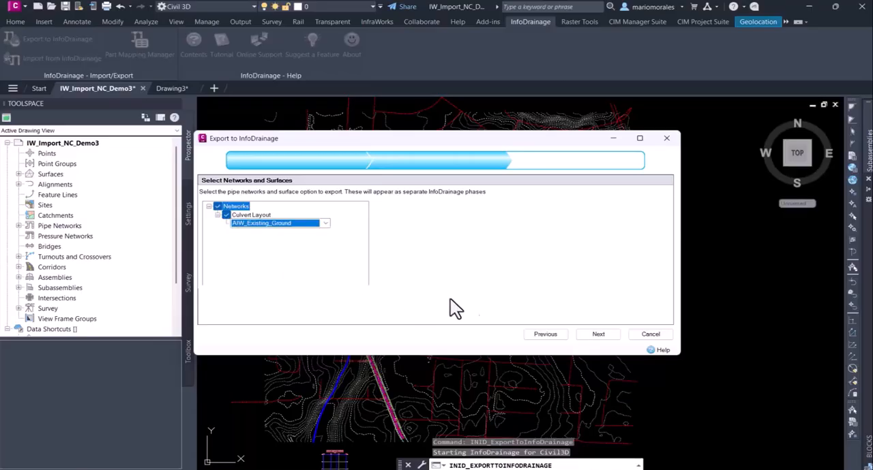
{"action": "left_click", "coordinate": [591, 335]}
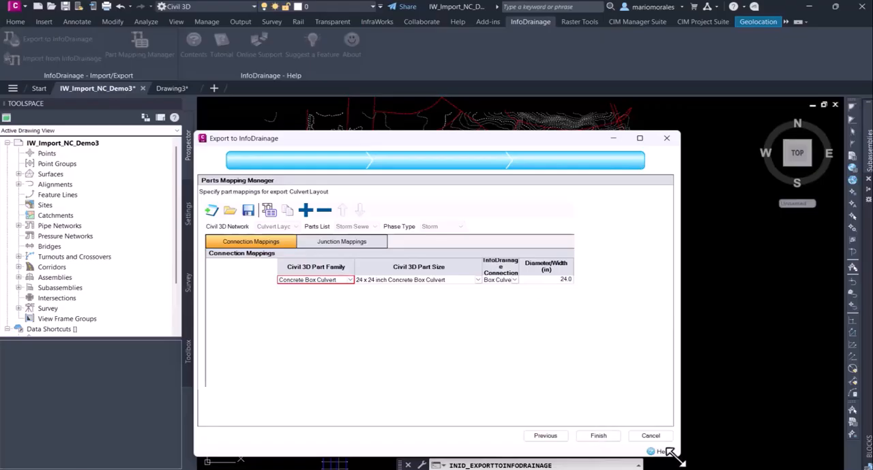
Check that the concrete box culvert is mapped to the Box Culvert connection type, enlarging the dialog and column, and finish the export
{"action": "left_click_drag", "start_coordinate": [675, 453], "coordinate": [828, 362]}
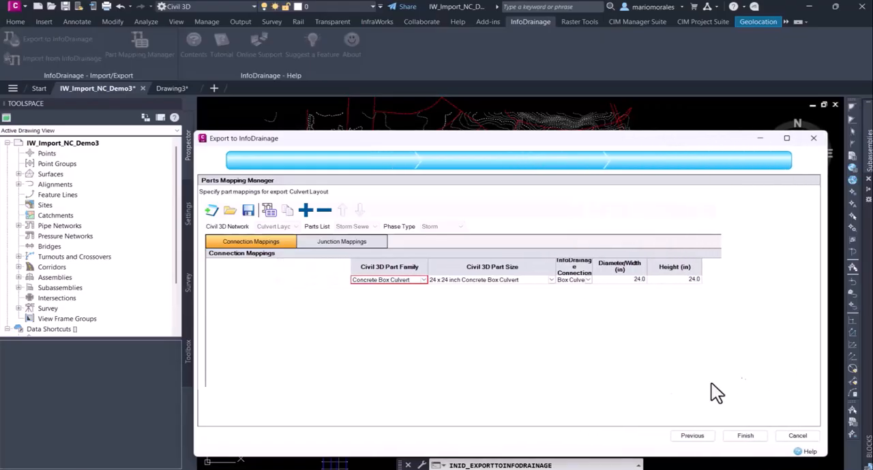
{"action": "left_click_drag", "start_coordinate": [336, 140], "coordinate": [297, 106]}
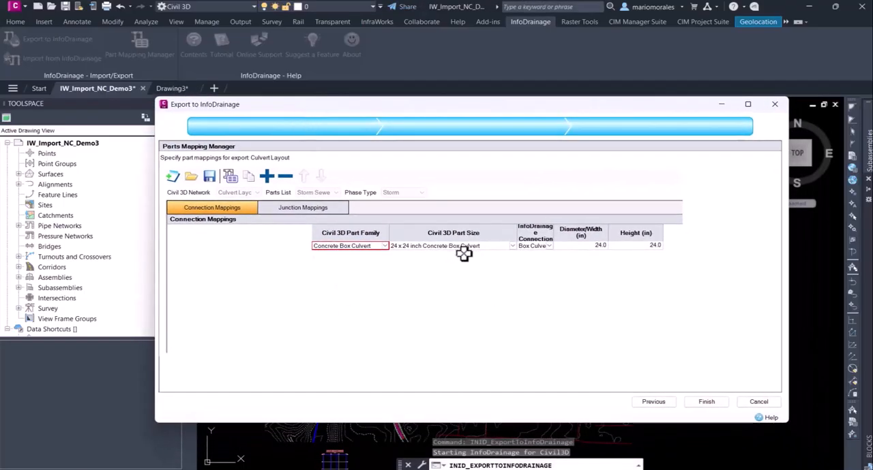
{"action": "left_click", "coordinate": [548, 247]}
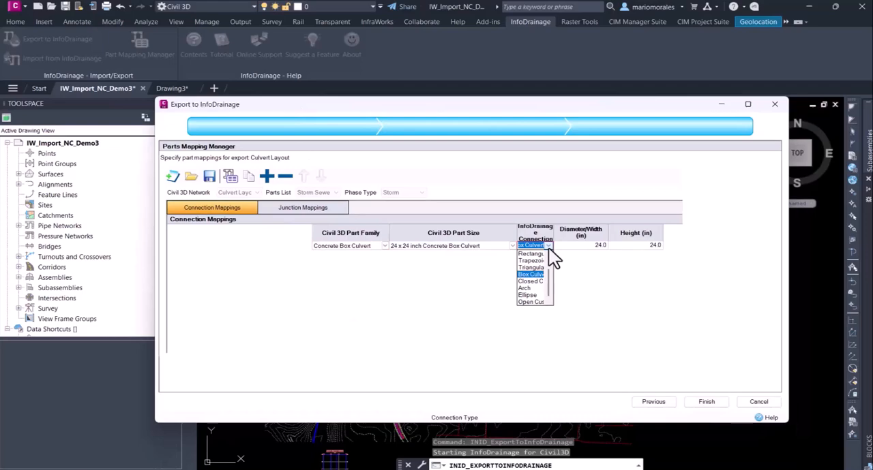
{"action": "left_click", "coordinate": [550, 245]}
{"action": "left_click_drag", "start_coordinate": [553, 237], "coordinate": [567, 237]}
{"action": "left_click", "coordinate": [554, 245]}
{"action": "left_click", "coordinate": [554, 246]}
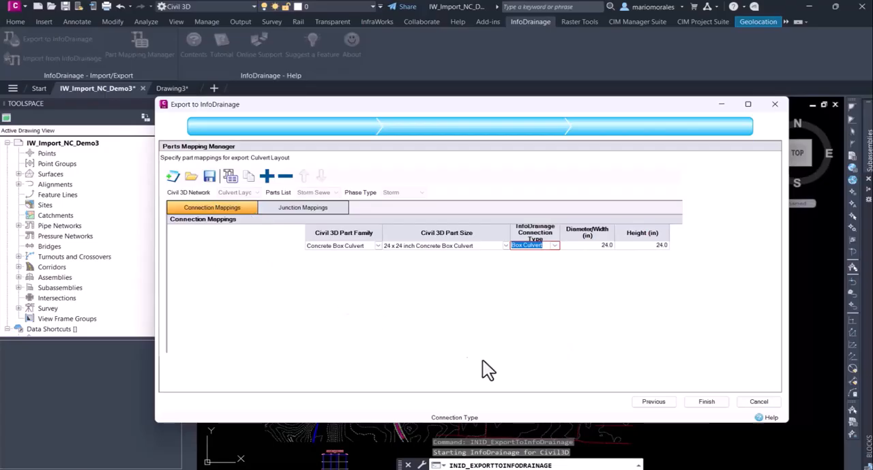
{"action": "left_click", "coordinate": [706, 403]}
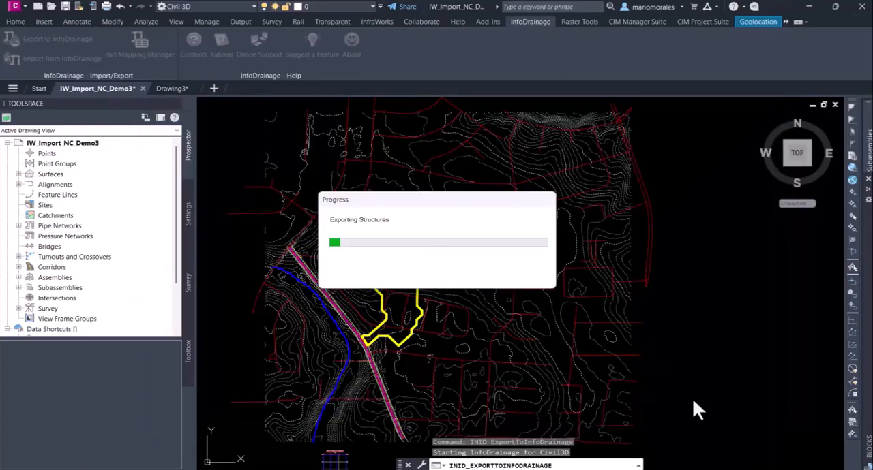
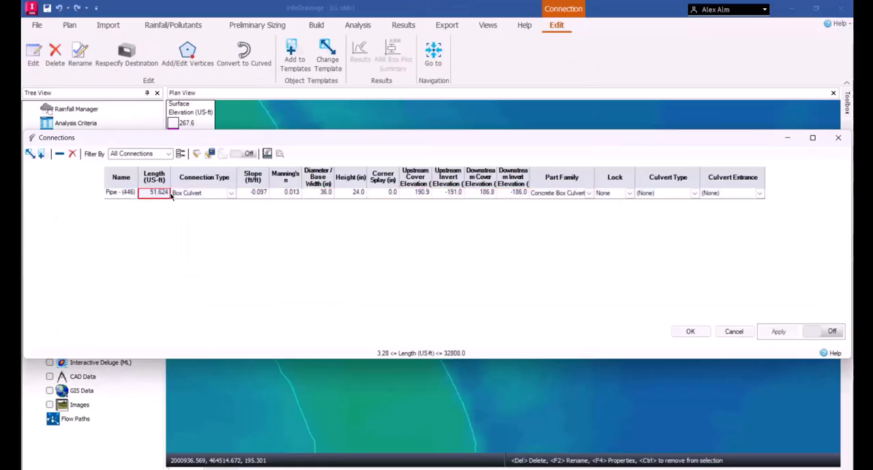
Review the imported culvert connection's length, slope, Manning's n, base width, height, corner splay and upstream elevations, and close the connections table
{"action": "left_click", "coordinate": [191, 193]}
{"action": "left_click", "coordinate": [266, 192]}
{"action": "left_click", "coordinate": [293, 193]}
{"action": "left_click", "coordinate": [316, 192]}
{"action": "left_click", "coordinate": [356, 193]}
{"action": "left_click", "coordinate": [384, 193]}
{"action": "left_click", "coordinate": [416, 193]}
{"action": "left_click", "coordinate": [449, 193]}
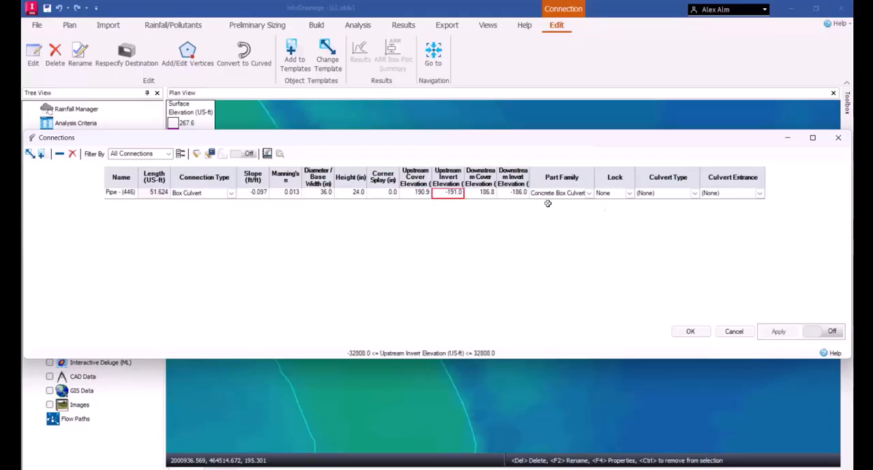
{"action": "left_click", "coordinate": [838, 137]}
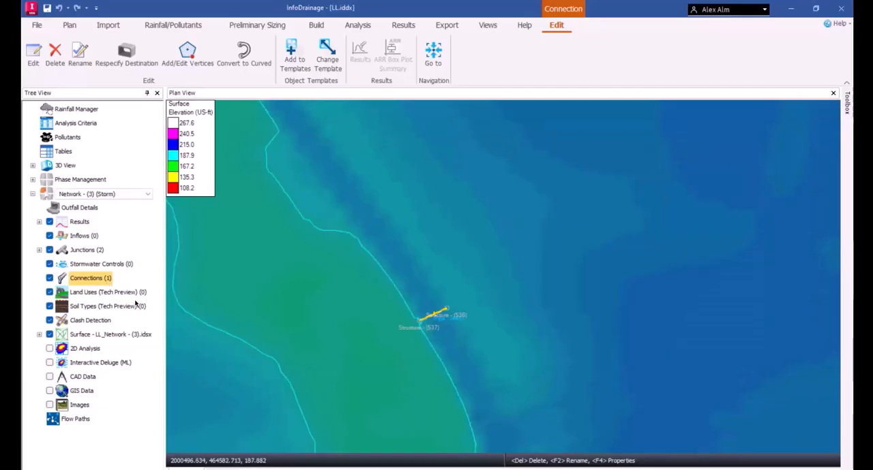
Start a CAD import for the inflows with Drawing2.dwg as the source and proceed to the layer selection
{"action": "left_click", "coordinate": [83, 236]}
{"action": "right_click", "coordinate": [83, 239]}
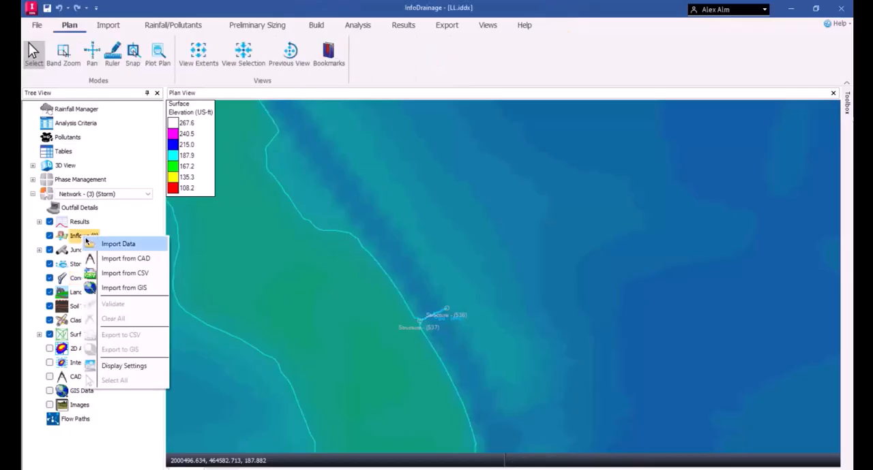
{"action": "left_click", "coordinate": [125, 259]}
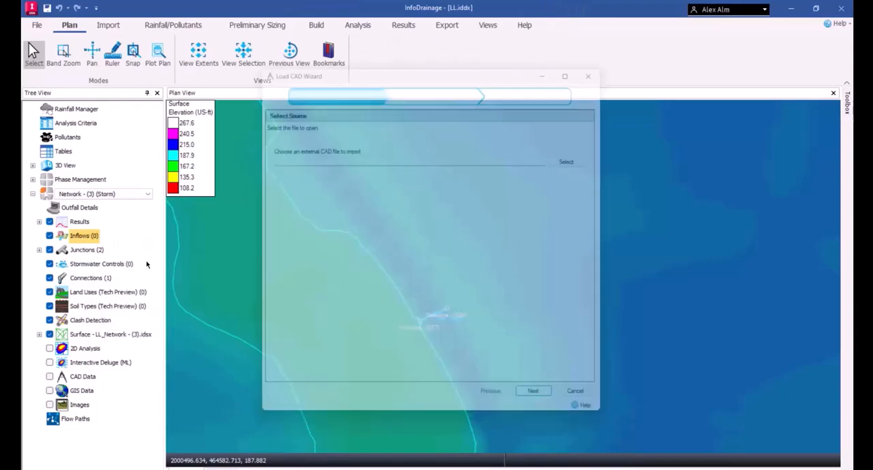
{"action": "left_click", "coordinate": [585, 158]}
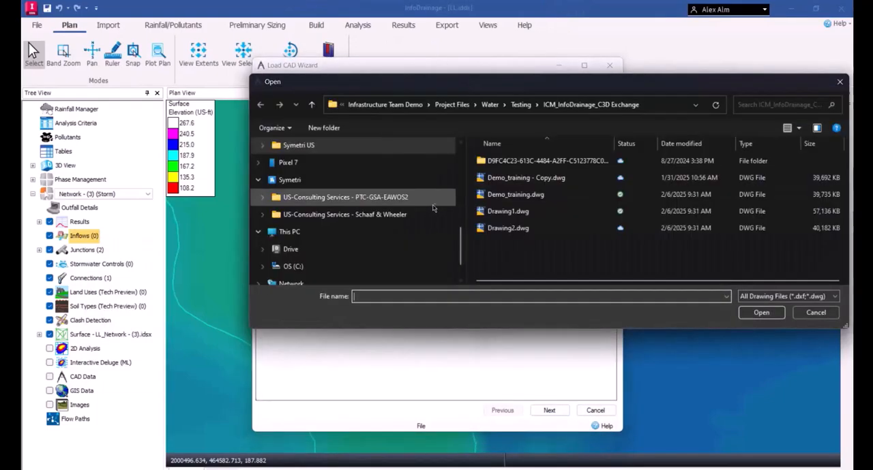
{"action": "left_click", "coordinate": [497, 231]}
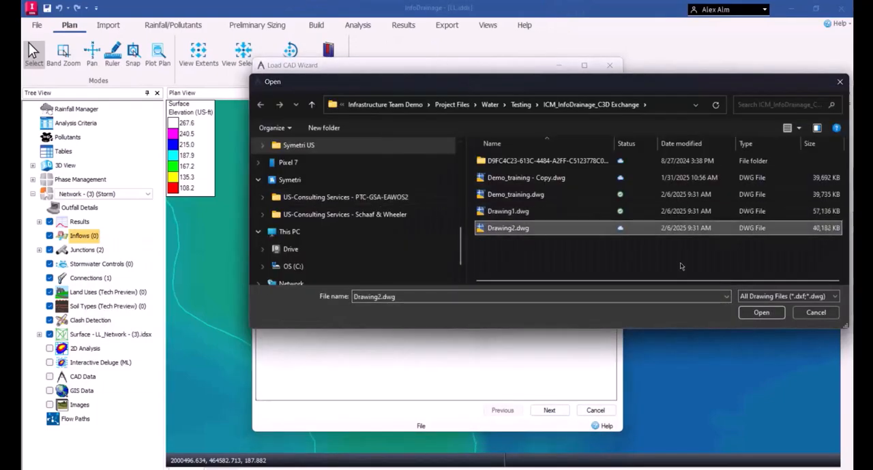
{"action": "left_click", "coordinate": [762, 313]}
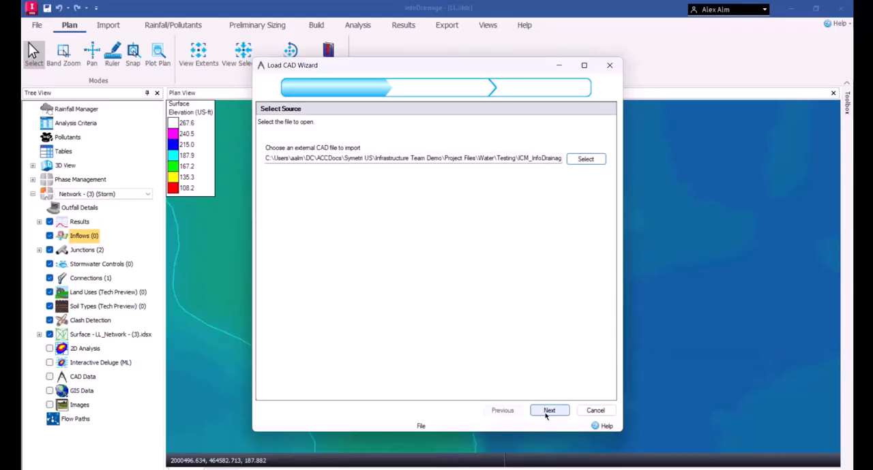
{"action": "left_click", "coordinate": [545, 414]}
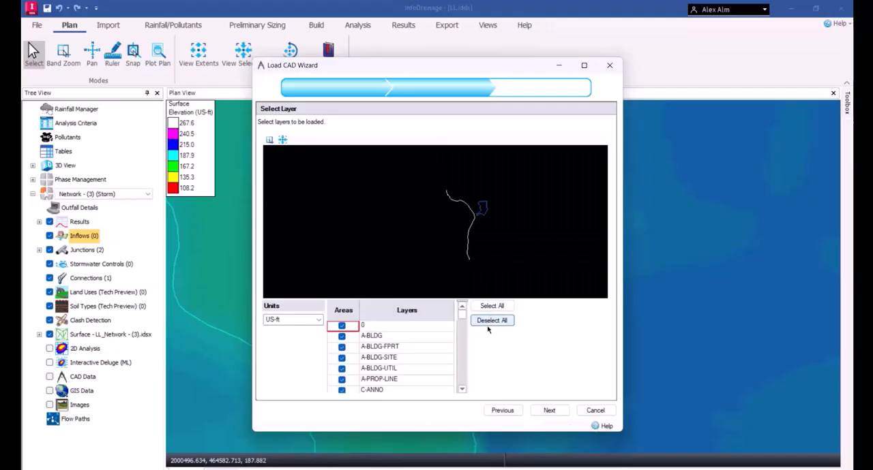
Deselect all layers and include only the C-TOPO-WSHD watershed layer as an area
{"action": "left_click", "coordinate": [487, 330]}
{"action": "left_click_drag", "start_coordinate": [461, 323], "coordinate": [429, 379]}
{"action": "scroll", "coordinate": [429, 379], "scroll_direction": "up", "scroll_amount": 11}
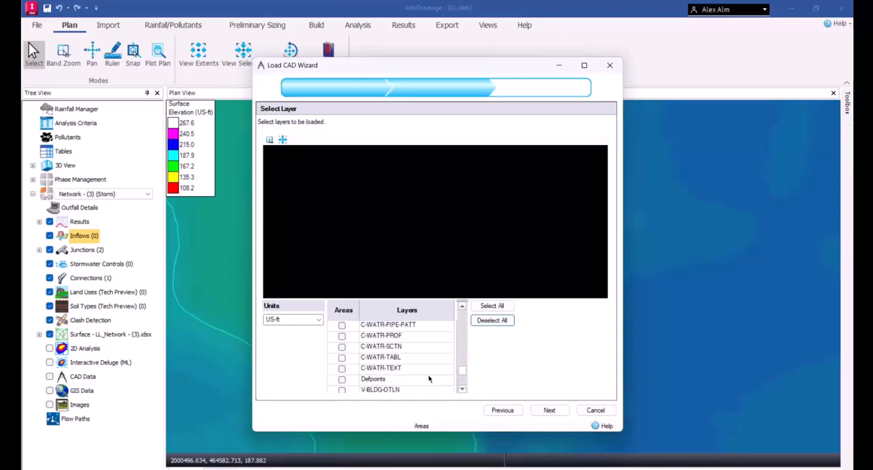
{"action": "scroll", "coordinate": [429, 379], "scroll_direction": "up", "scroll_amount": 3}
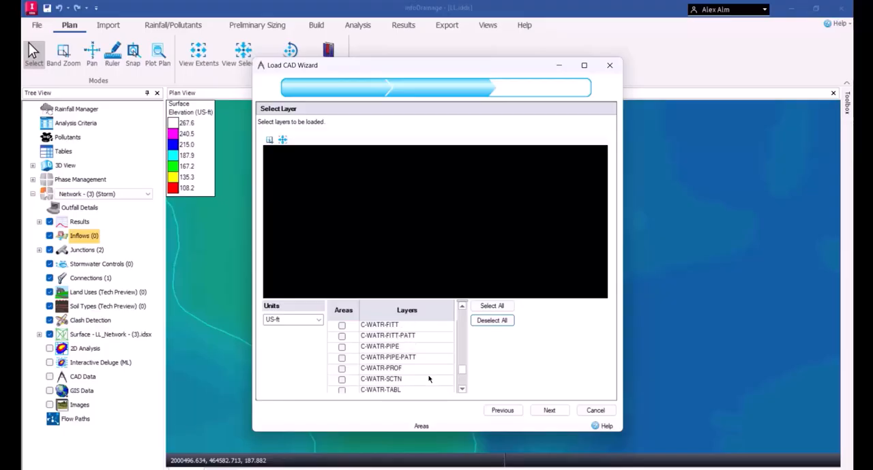
{"action": "scroll", "coordinate": [429, 379], "scroll_direction": "up", "scroll_amount": 4}
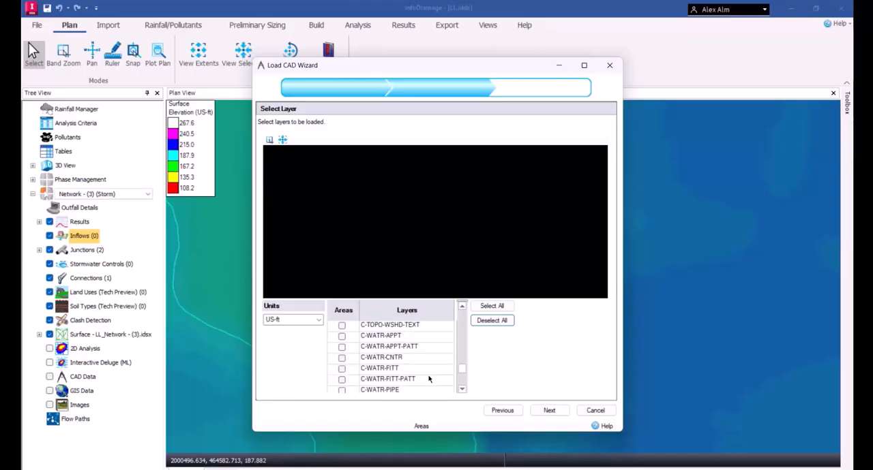
{"action": "scroll", "coordinate": [429, 379], "scroll_direction": "up", "scroll_amount": 1}
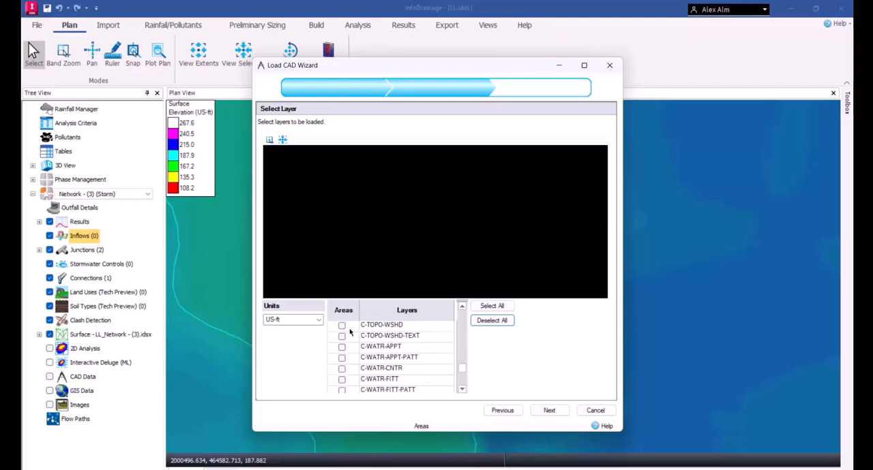
{"action": "left_click", "coordinate": [342, 327]}
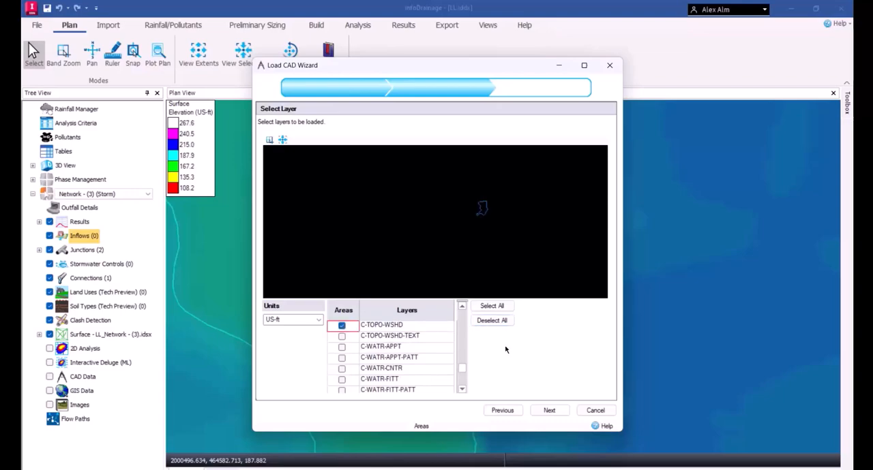
Base the imported inflow on the Catchment Area template, finish the import and close its summary
{"action": "left_click", "coordinate": [549, 411]}
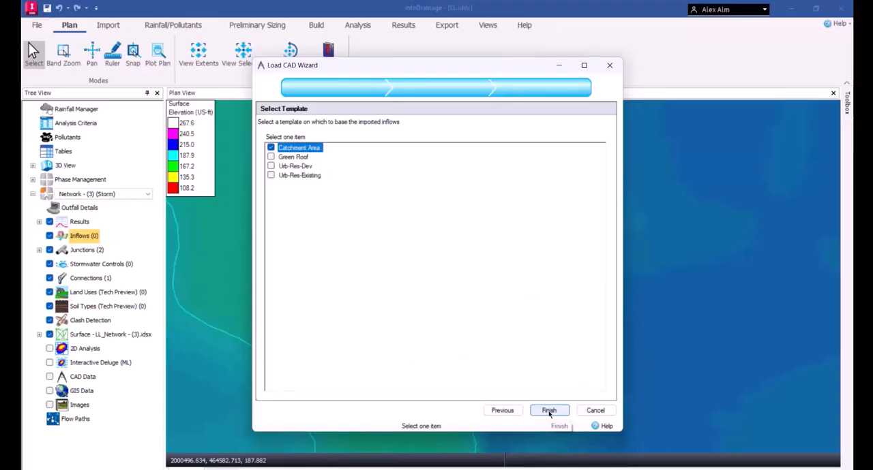
{"action": "left_click", "coordinate": [549, 411]}
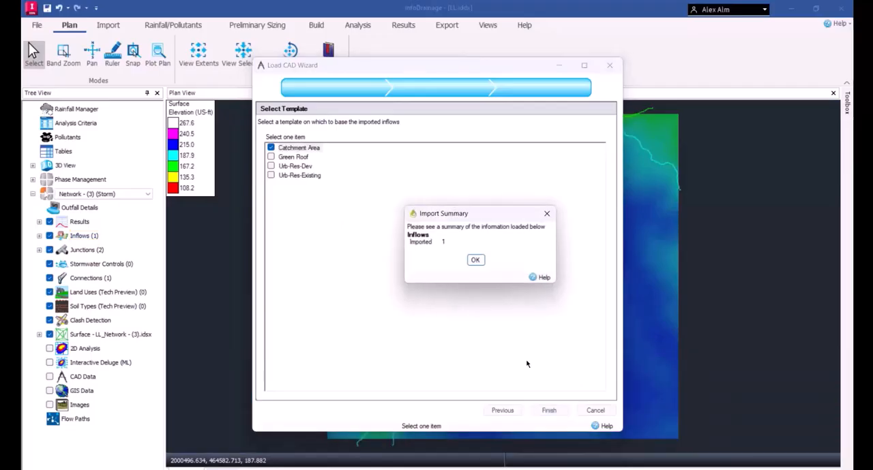
{"action": "left_click", "coordinate": [475, 260]}
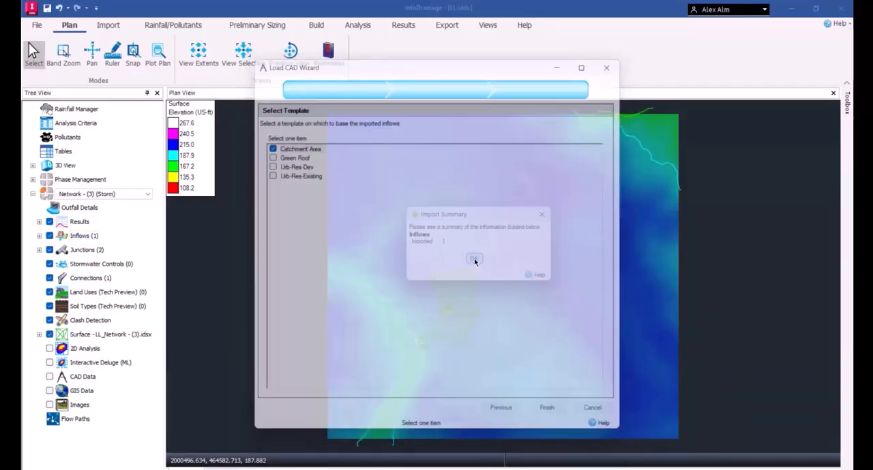
Review the imported catchment's runoff coefficients, percentage impervious and times of concentration for preliminary and dynamic sizing, and close its properties
{"action": "scroll", "coordinate": [437, 343], "scroll_direction": "up", "scroll_amount": 2}
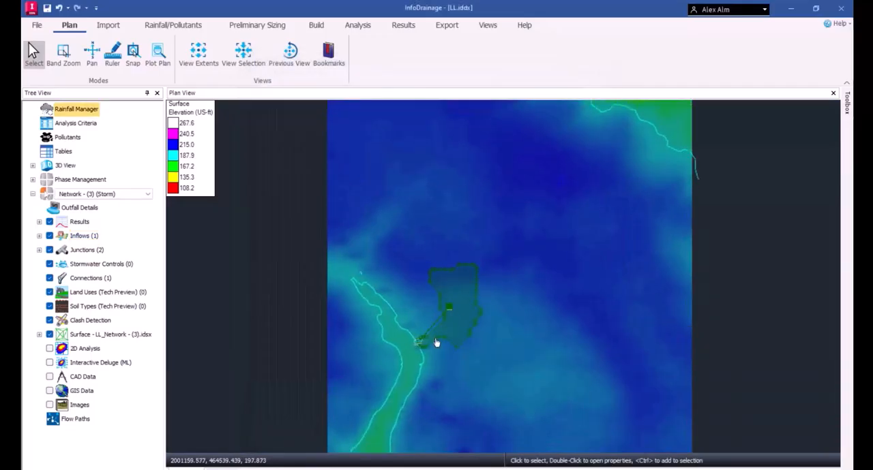
{"action": "scroll", "coordinate": [437, 343], "scroll_direction": "up", "scroll_amount": 4}
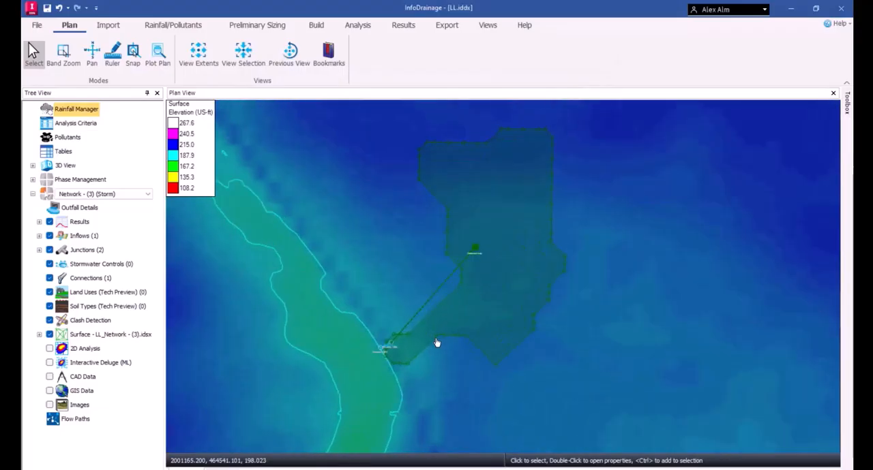
{"action": "scroll", "coordinate": [437, 343], "scroll_direction": "up", "scroll_amount": 3}
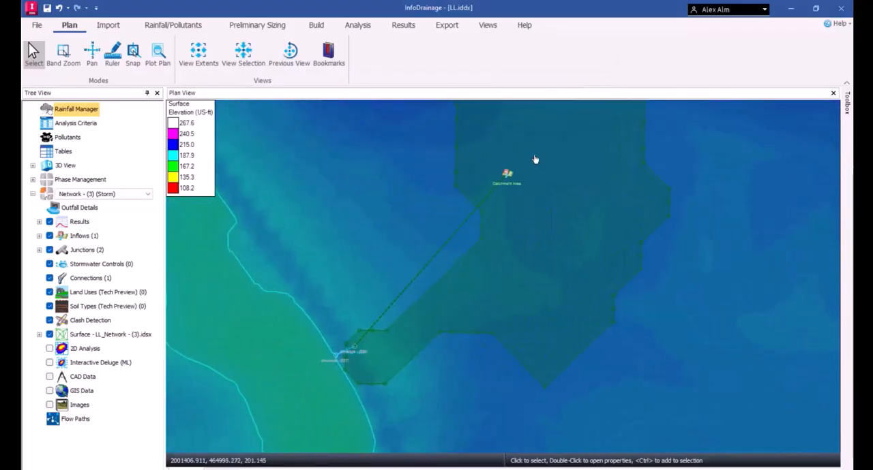
{"action": "double_click", "coordinate": [524, 176]}
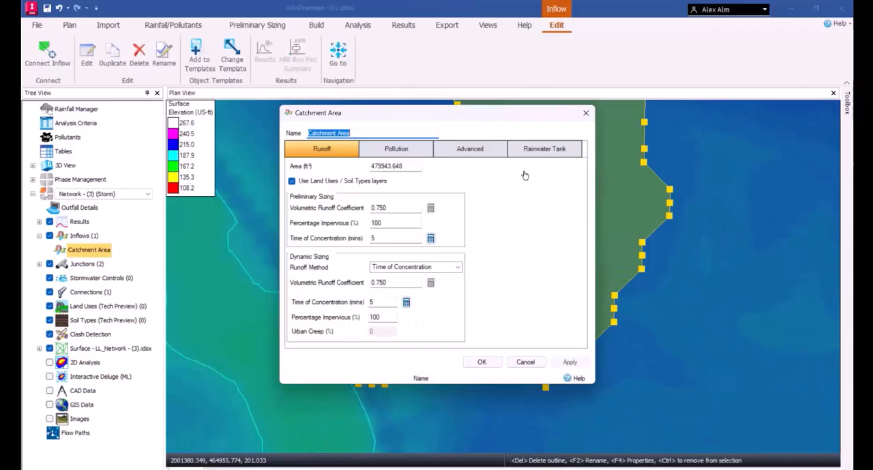
{"action": "left_click", "coordinate": [393, 208]}
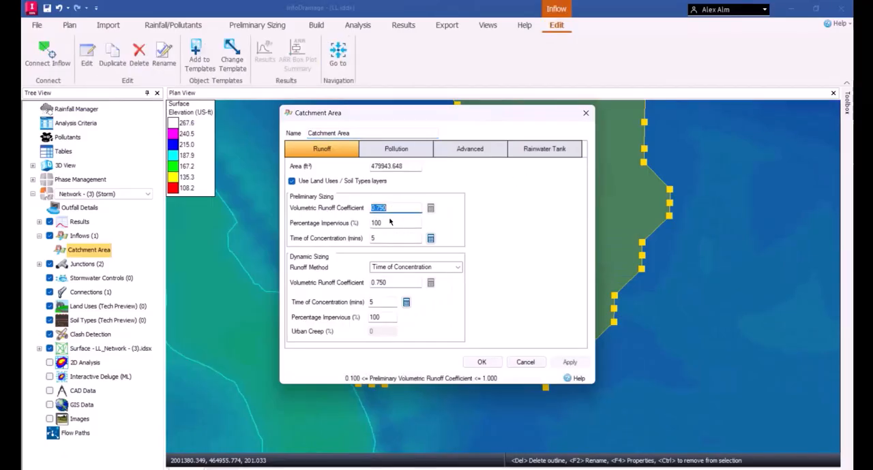
{"action": "left_click", "coordinate": [388, 220]}
{"action": "left_click", "coordinate": [389, 237]}
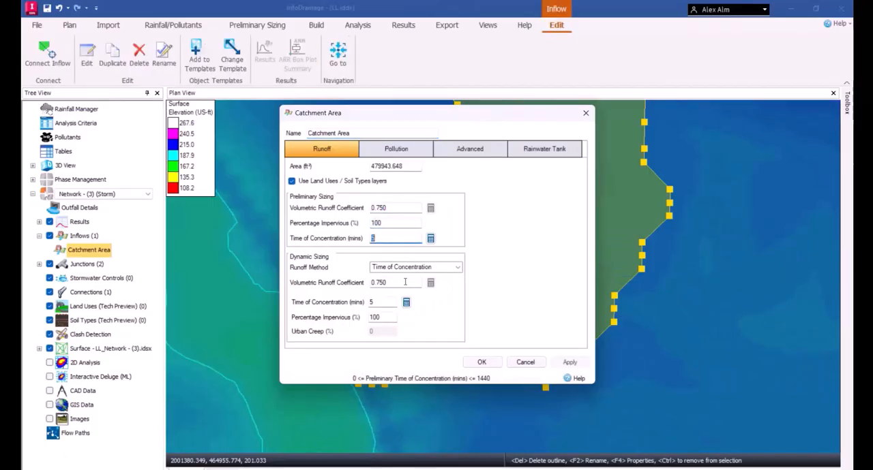
{"action": "left_click", "coordinate": [405, 283]}
{"action": "left_click", "coordinate": [390, 302]}
{"action": "left_click", "coordinate": [385, 317]}
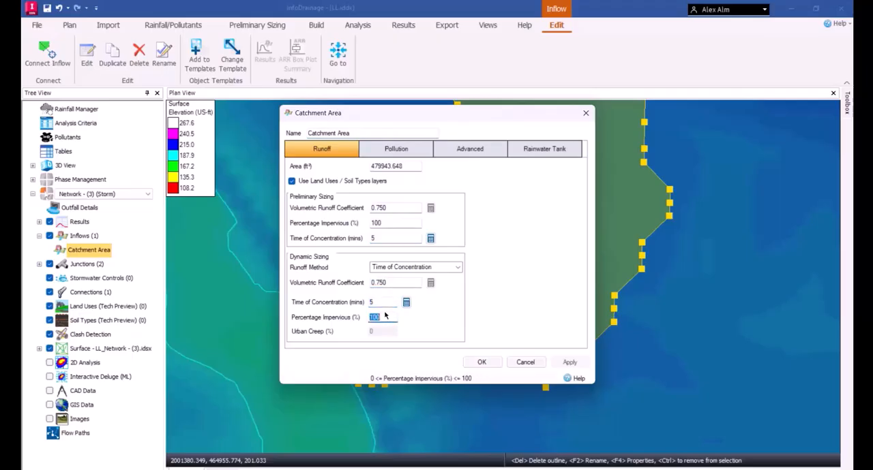
{"action": "left_click", "coordinate": [585, 112]}
Examine the catchment outline in plan and its link to the culvert's upstream structure
{"action": "scroll", "coordinate": [498, 219], "scroll_direction": "down", "scroll_amount": 1}
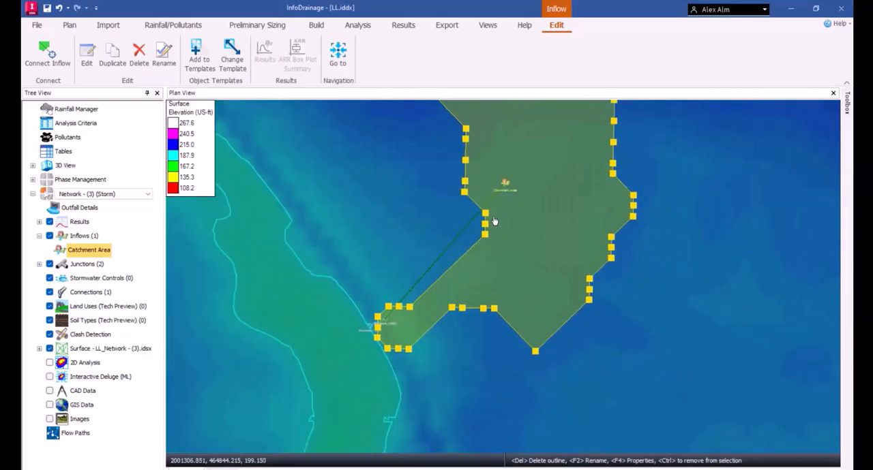
{"action": "middle_click_drag", "start_coordinate": [391, 163], "coordinate": [380, 244]}
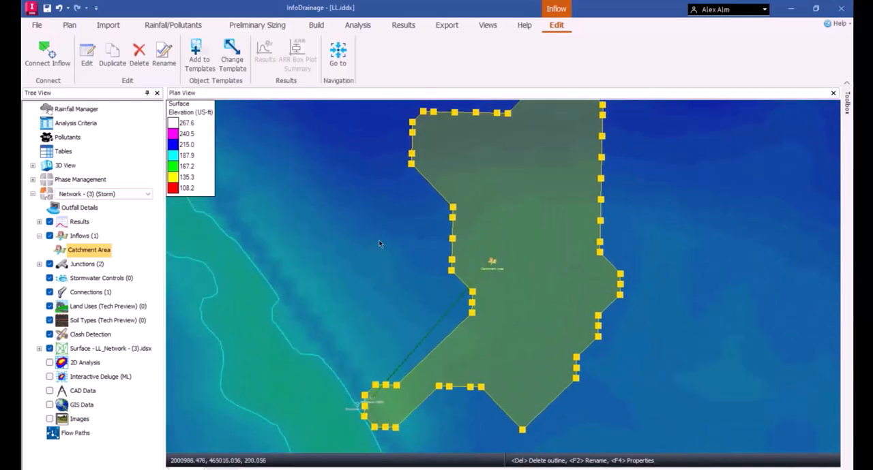
{"action": "scroll", "coordinate": [380, 243], "scroll_direction": "down", "scroll_amount": 3}
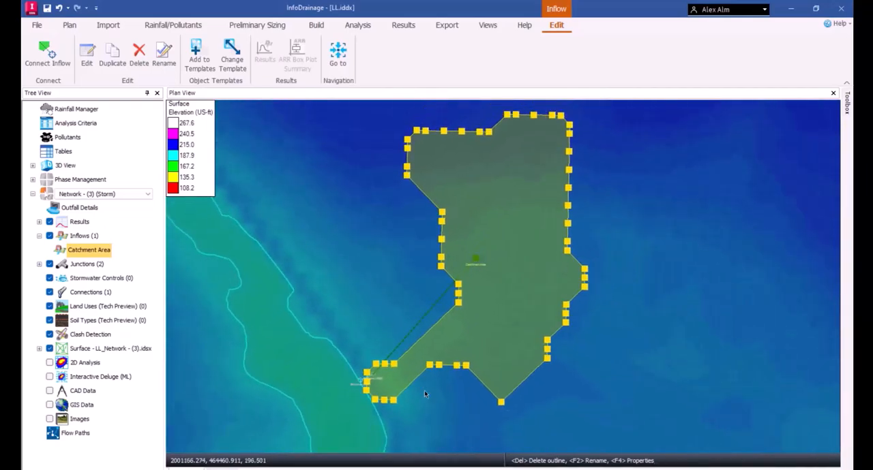
{"action": "scroll", "coordinate": [365, 390], "scroll_direction": "up", "scroll_amount": 1}
{"action": "scroll", "coordinate": [364, 390], "scroll_direction": "up", "scroll_amount": 4}
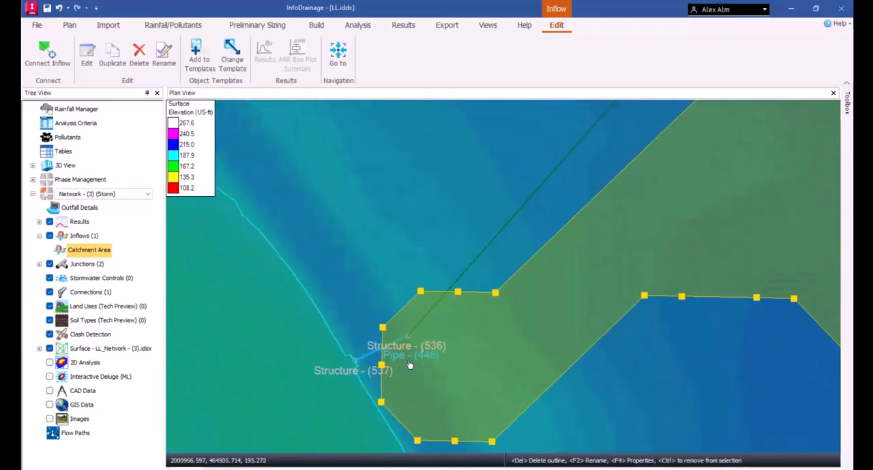
{"action": "scroll", "coordinate": [409, 365], "scroll_direction": "up", "scroll_amount": 1}
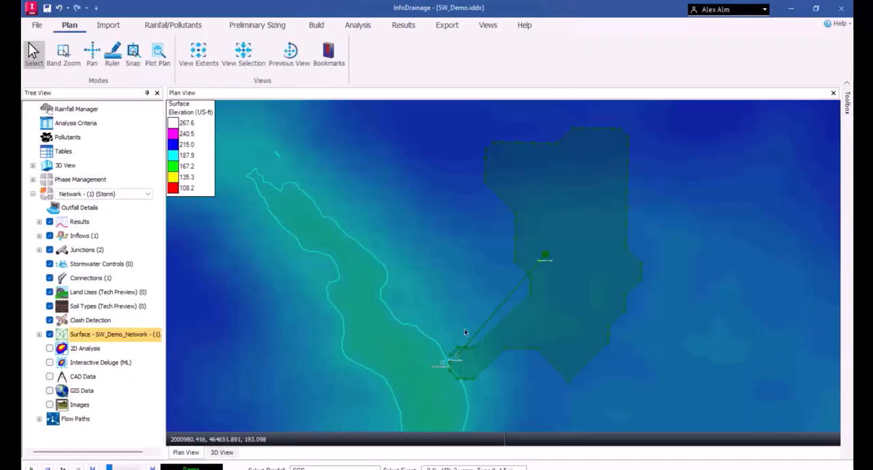
Review the NOAA and SCS design storms in the Rainfall Manager and close it
{"action": "left_click", "coordinate": [177, 25]}
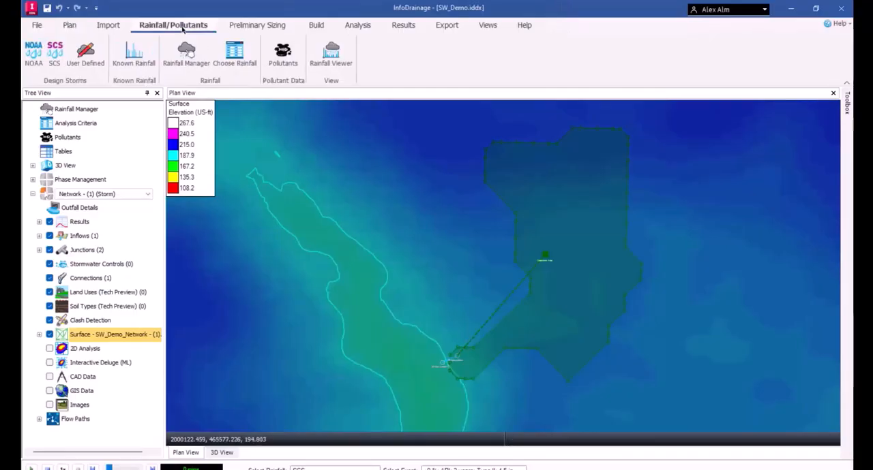
{"action": "left_click", "coordinate": [209, 54]}
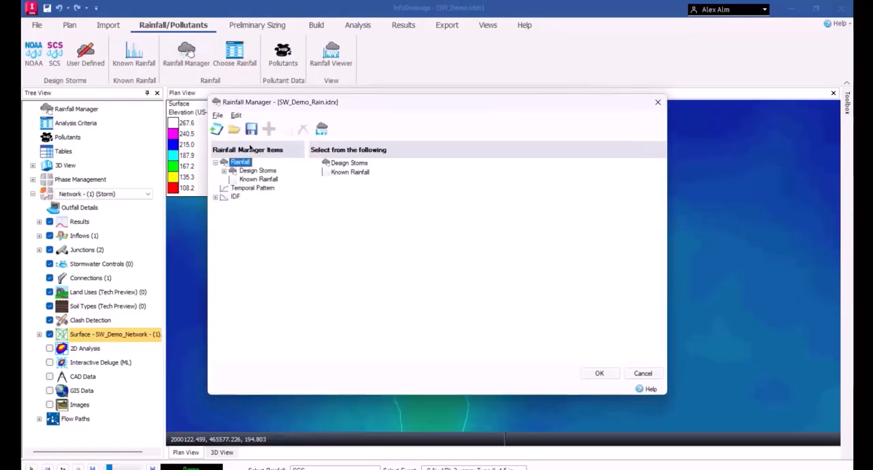
{"action": "left_click", "coordinate": [224, 171]}
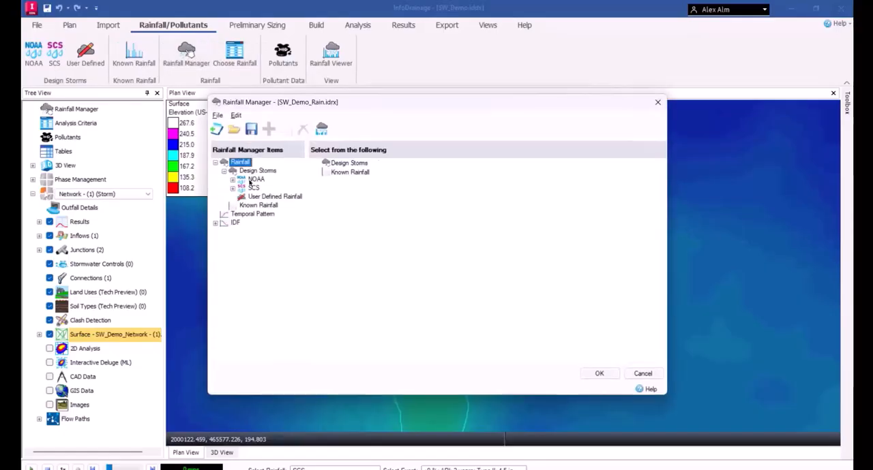
{"action": "left_click", "coordinate": [252, 179]}
{"action": "left_click", "coordinate": [253, 188]}
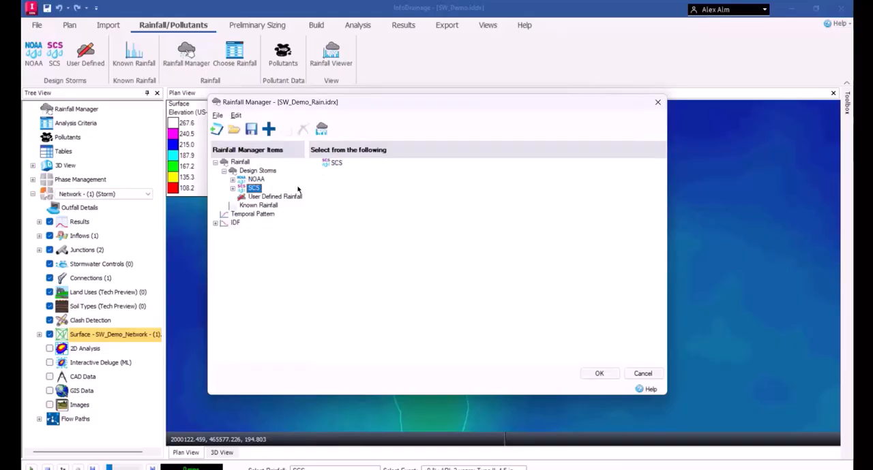
{"action": "left_click", "coordinate": [657, 101]}
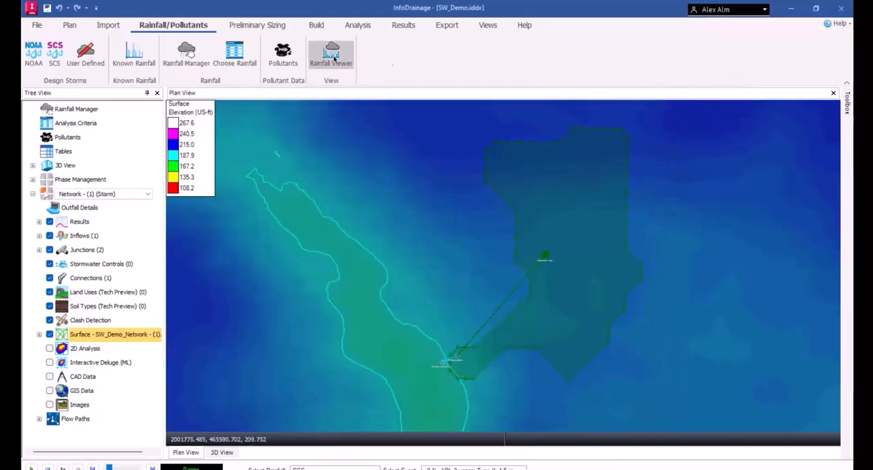
Check the culvert's flow path and connection data in the Network Design Wizard and close it
{"action": "left_click", "coordinate": [257, 26]}
{"action": "left_click", "coordinate": [279, 59]}
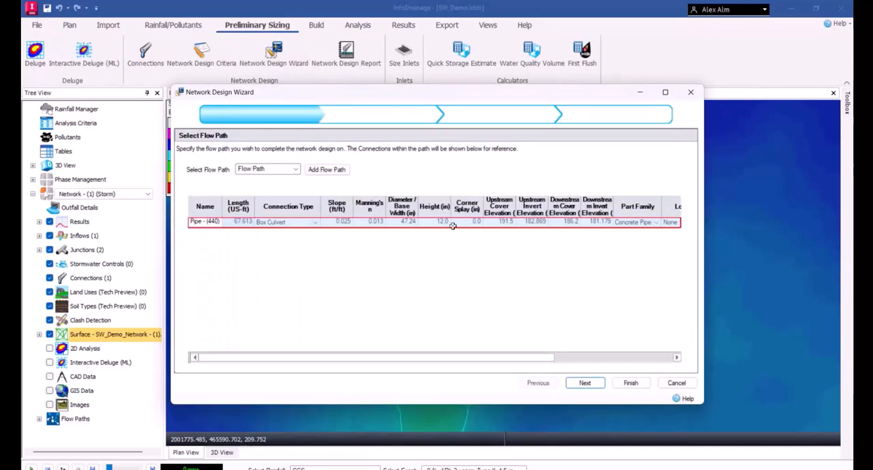
{"action": "left_click", "coordinate": [690, 94]}
Review the flow options and design options in the Network Design Criteria, and close them without changes
{"action": "left_click", "coordinate": [197, 51]}
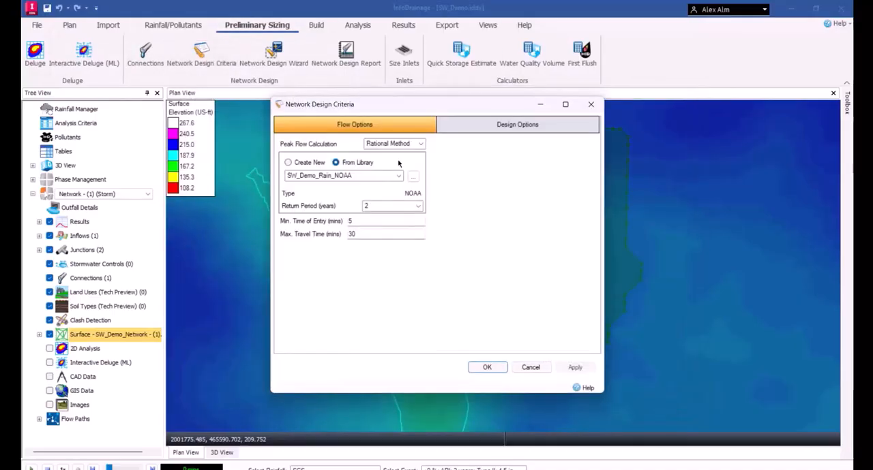
{"action": "left_click", "coordinate": [476, 131]}
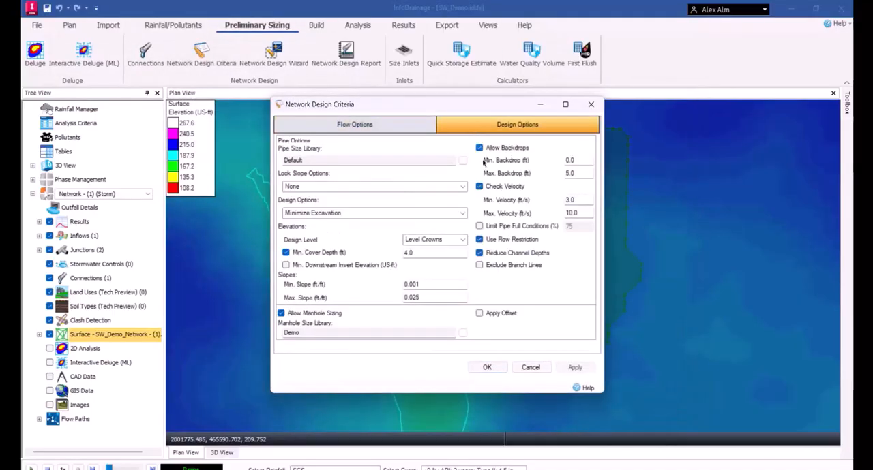
{"action": "left_click", "coordinate": [591, 105]}
Select the culvert Pipe - (440) between the two simple junctions in plan and display the flow path's results profile
{"action": "left_click", "coordinate": [338, 25]}
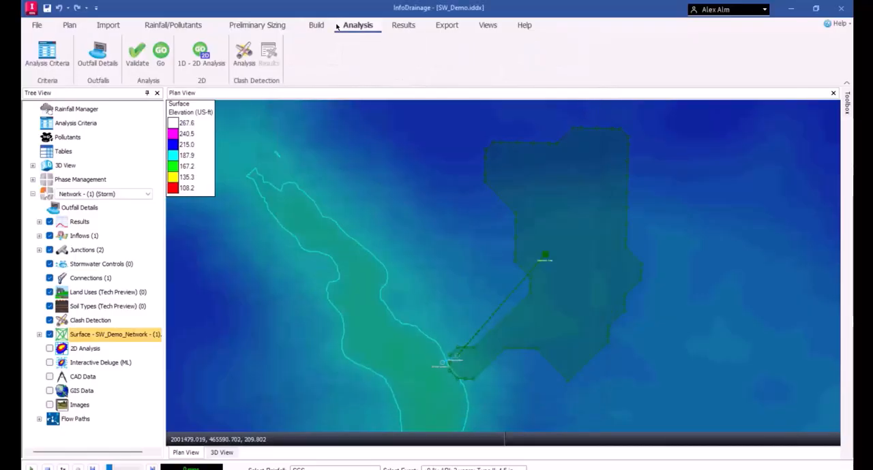
{"action": "left_click", "coordinate": [402, 28]}
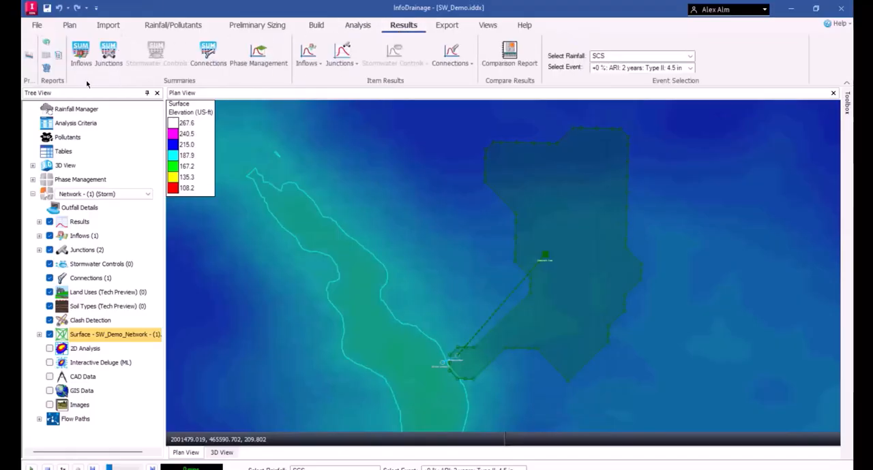
{"action": "left_click", "coordinate": [444, 366]}
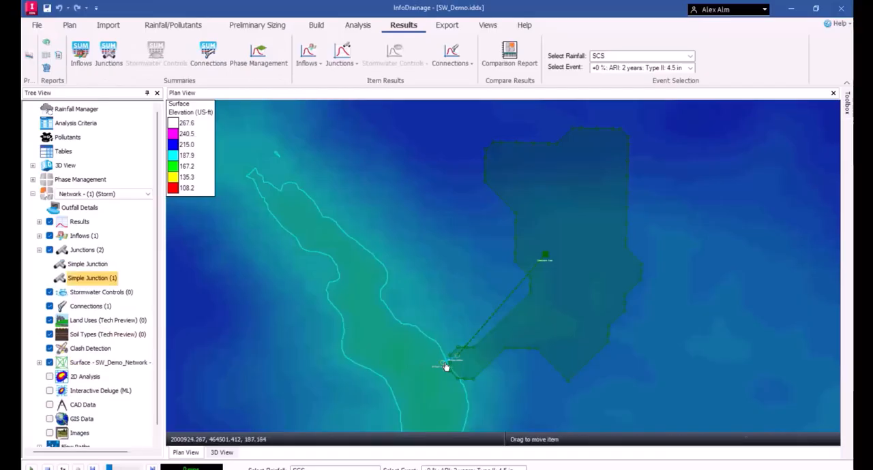
{"action": "left_click", "coordinate": [446, 366]}
{"action": "scroll", "coordinate": [448, 365], "scroll_direction": "up", "scroll_amount": 4}
{"action": "scroll", "coordinate": [450, 365], "scroll_direction": "up", "scroll_amount": 5}
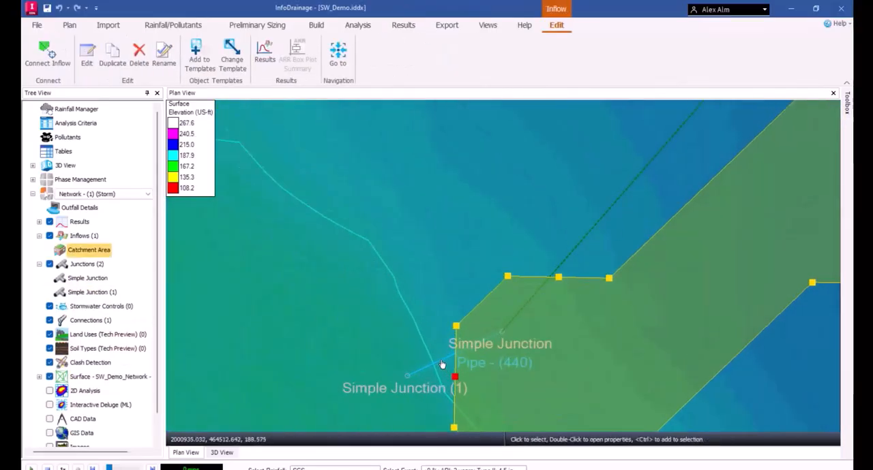
{"action": "left_click", "coordinate": [444, 362]}
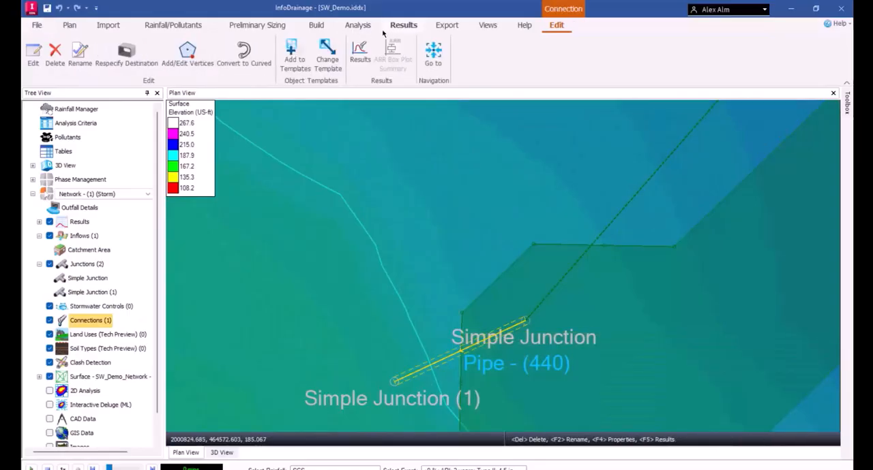
{"action": "left_click", "coordinate": [403, 25]}
{"action": "left_click", "coordinate": [28, 55]}
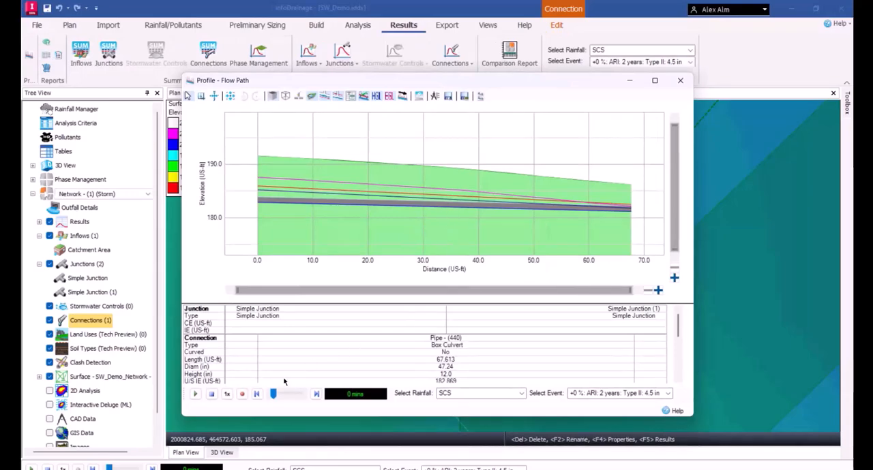
Play and step through the SCS 2-year storm in the flow path profile to examine culvert water levels, and close the profile
{"action": "left_click", "coordinate": [280, 395]}
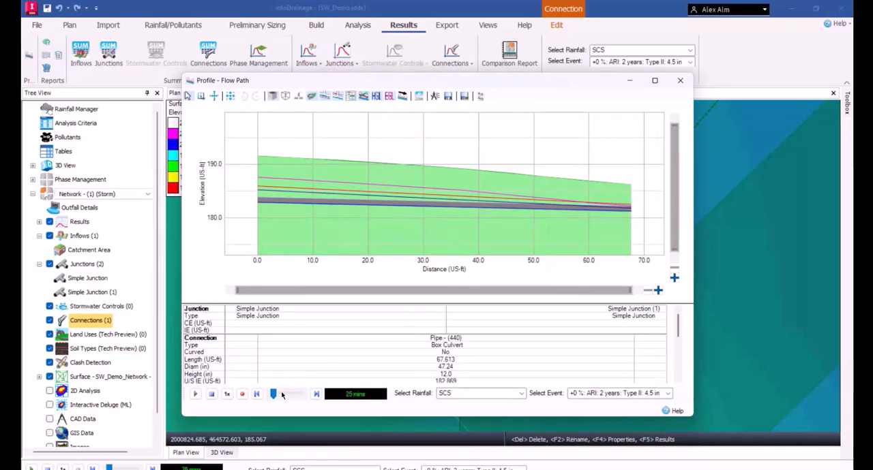
{"action": "left_click_drag", "start_coordinate": [273, 396], "coordinate": [279, 395]}
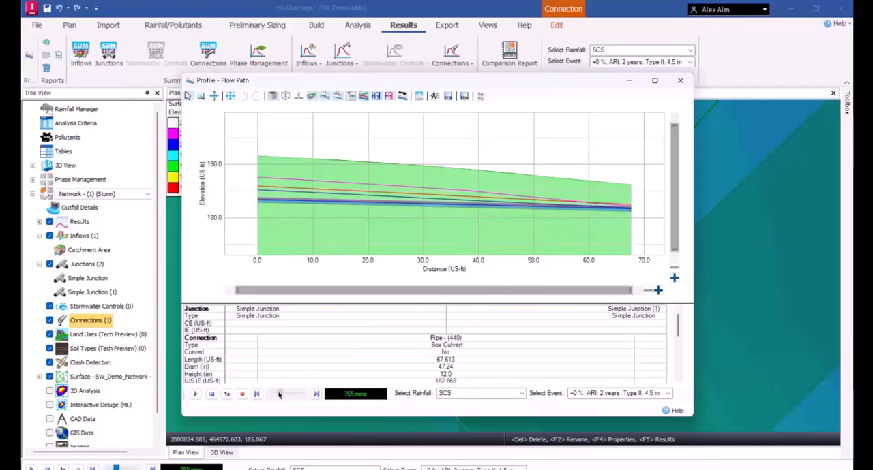
{"action": "left_click", "coordinate": [196, 396]}
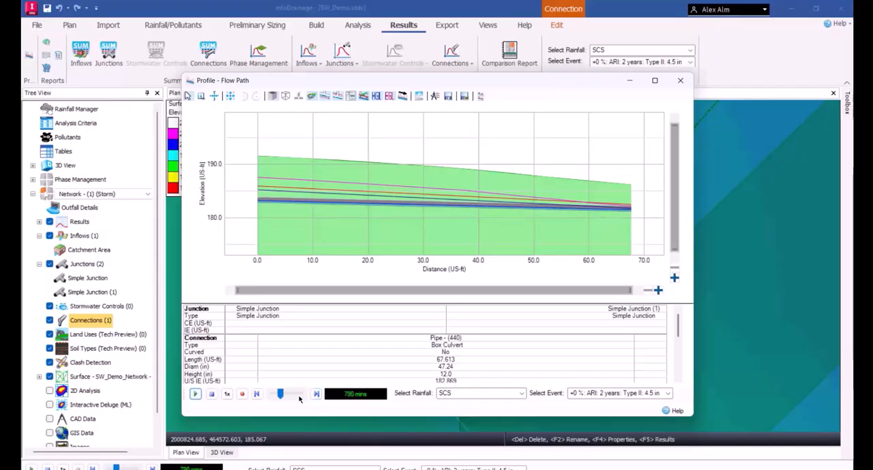
{"action": "left_click", "coordinate": [258, 395]}
{"action": "left_click", "coordinate": [316, 394]}
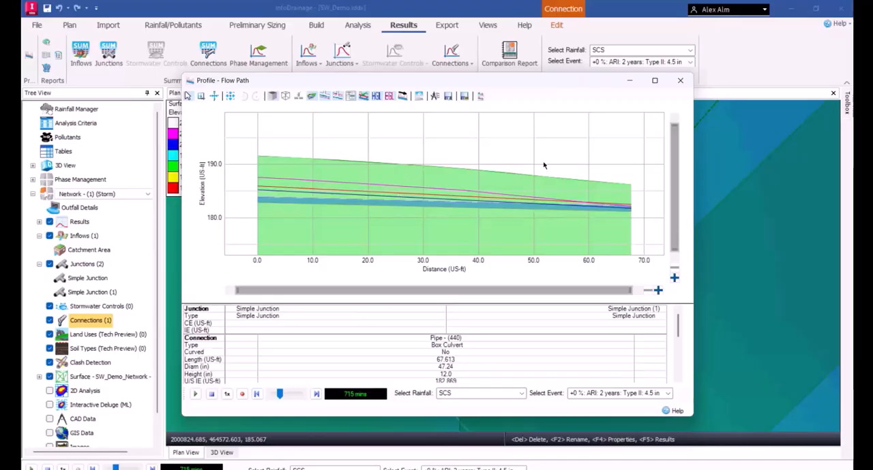
{"action": "left_click", "coordinate": [679, 81]}
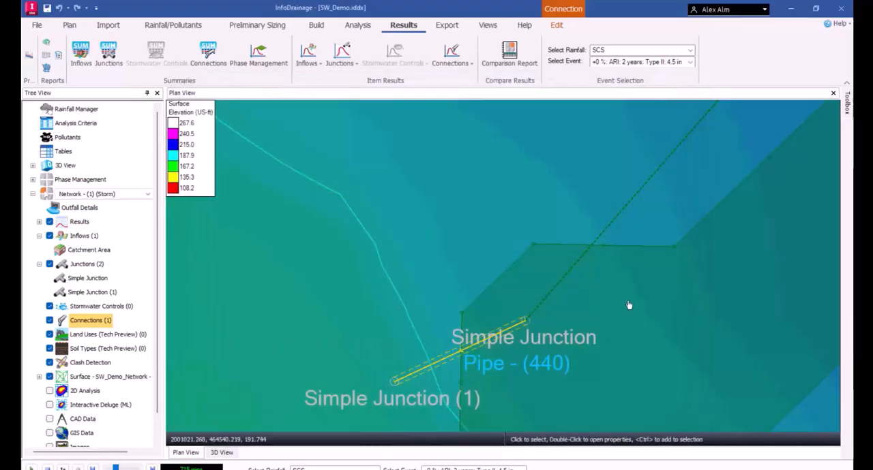
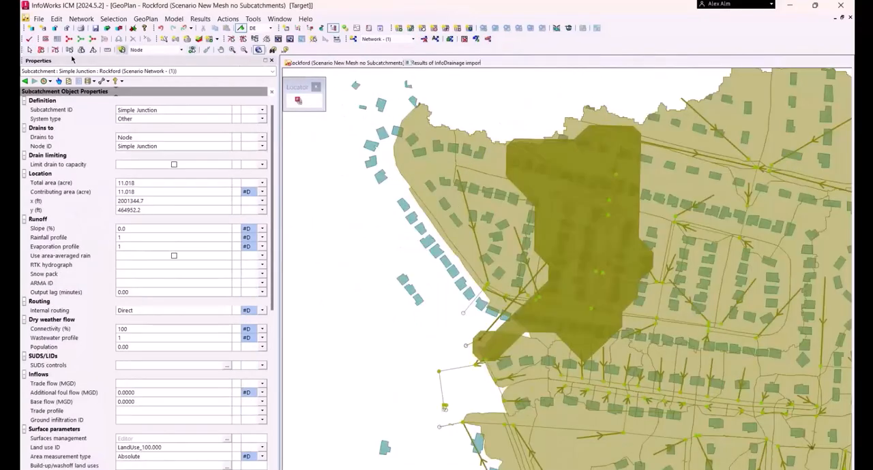
Select the Simple Junction subcatchment in the Rockford GeoPlan, and replay the Existing_100yr results in the SW_Demo network
{"action": "left_click", "coordinate": [514, 323]}
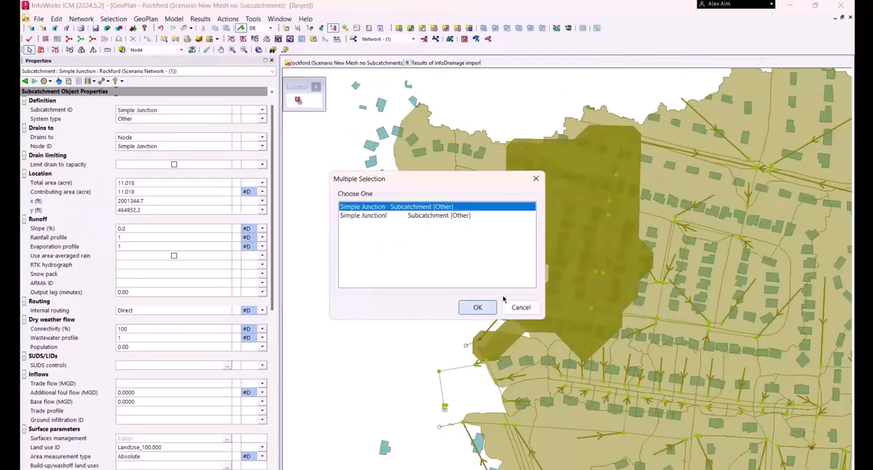
{"action": "left_click", "coordinate": [475, 306]}
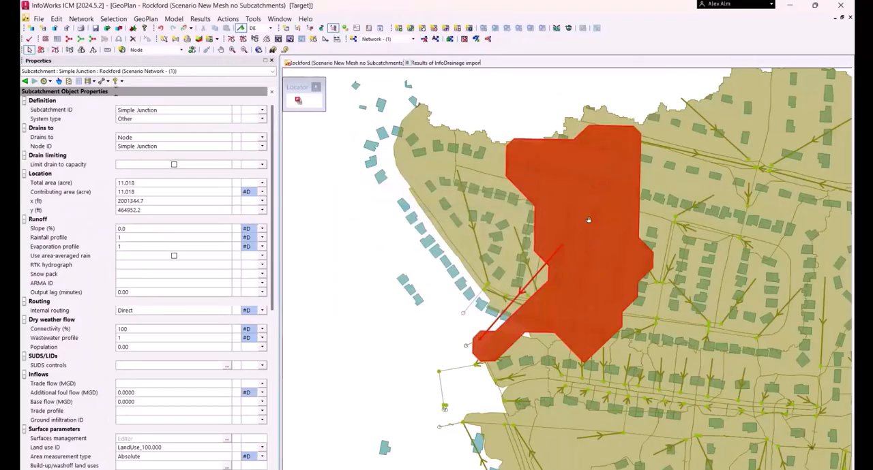
{"action": "middle_click_drag", "start_coordinate": [596, 224], "coordinate": [564, 206]}
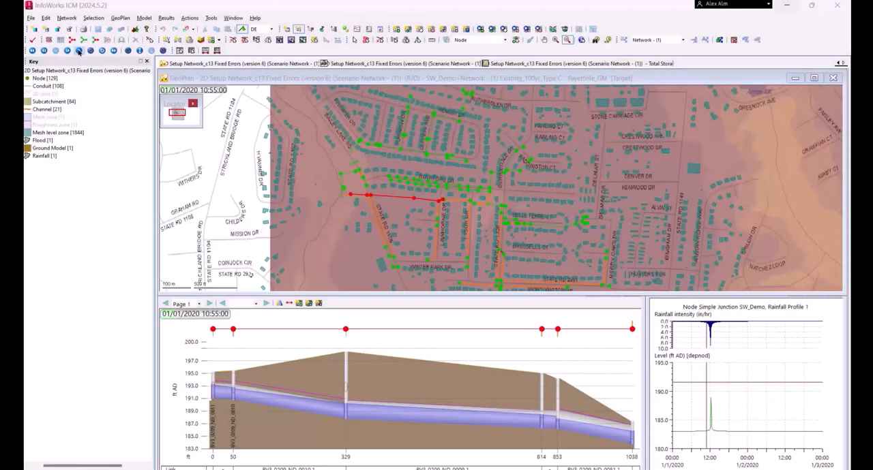
{"action": "left_click", "coordinate": [79, 52]}
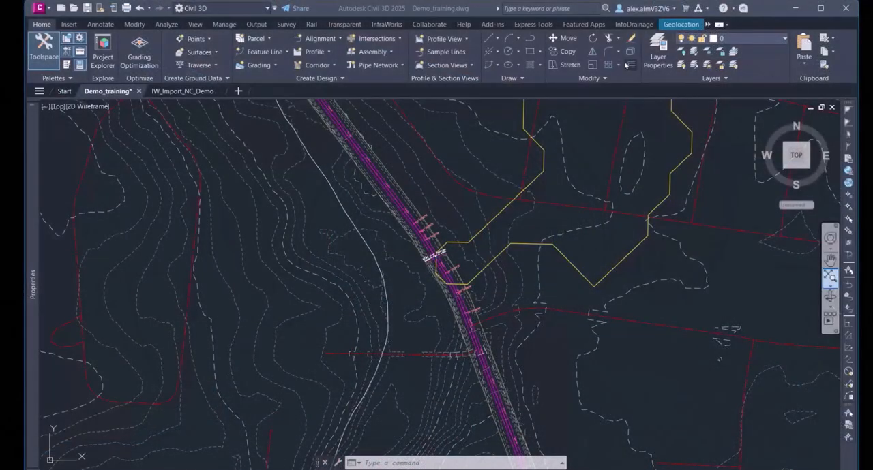
Switch to Civil 3D and start an import from InfoDrainage with SW_Demo.iddx as the source file
{"action": "left_click", "coordinate": [633, 25]}
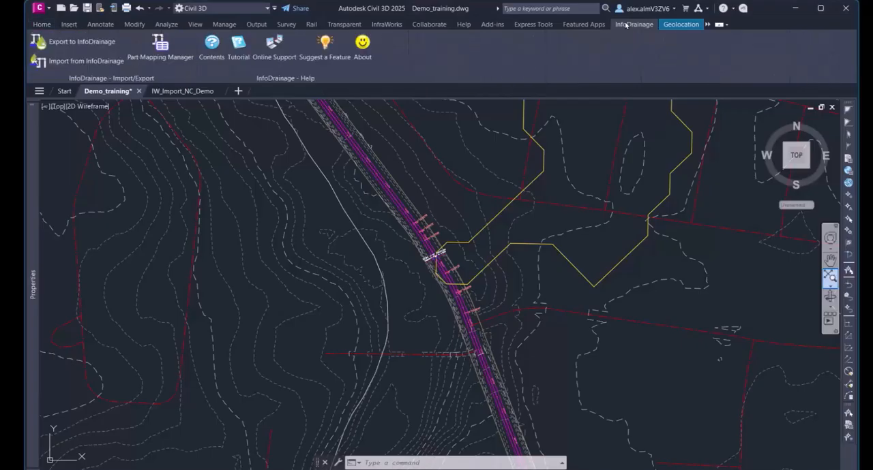
{"action": "left_click", "coordinate": [91, 59]}
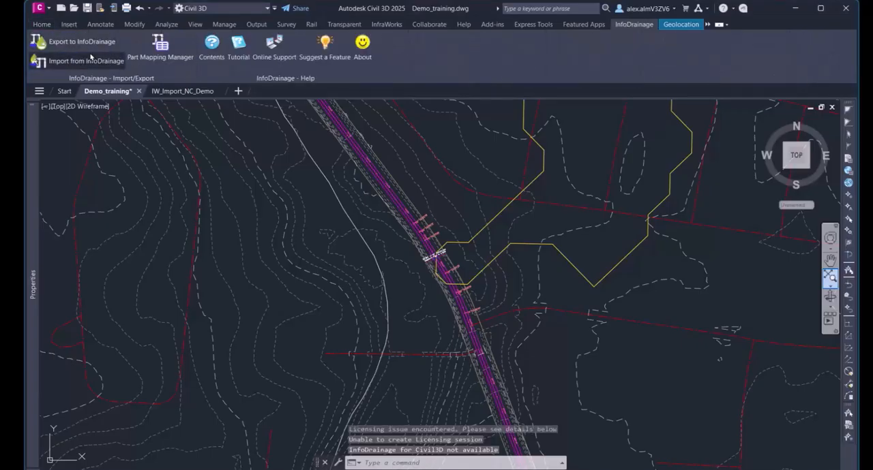
{"action": "left_click", "coordinate": [89, 59]}
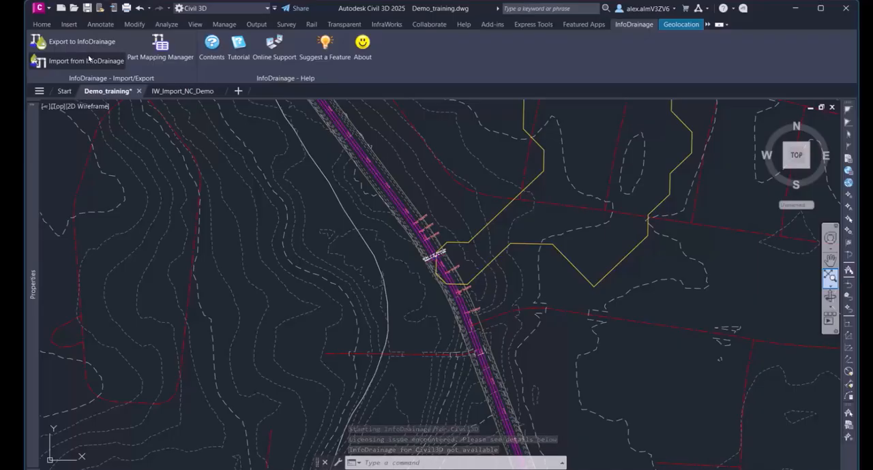
{"action": "left_click", "coordinate": [90, 59]}
{"action": "left_click", "coordinate": [564, 213]}
{"action": "scroll", "coordinate": [537, 272], "scroll_direction": "down", "scroll_amount": 1}
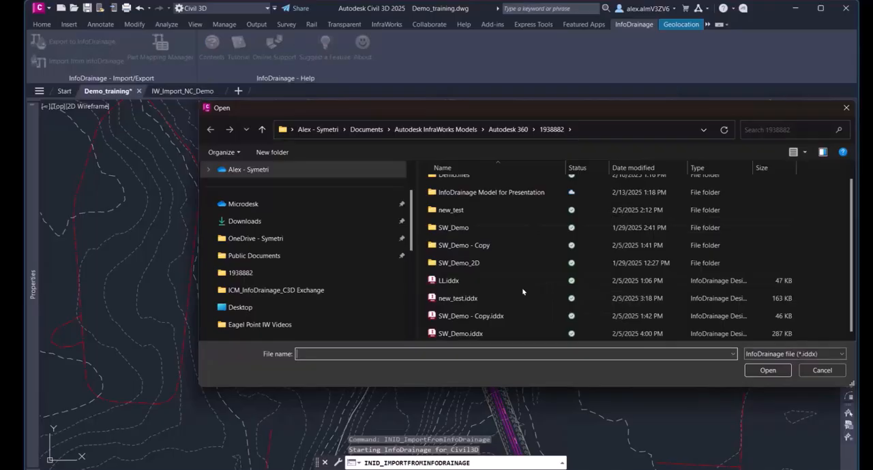
{"action": "left_click", "coordinate": [477, 333]}
{"action": "left_click", "coordinate": [767, 370]}
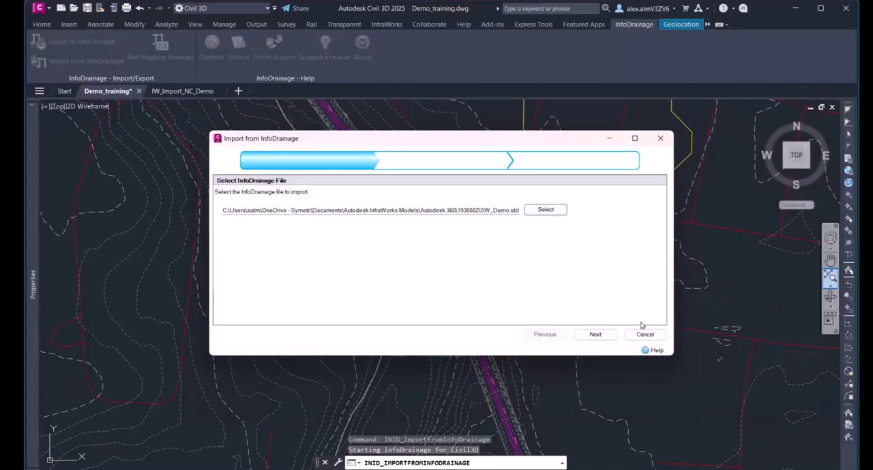
{"action": "left_click", "coordinate": [588, 334]}
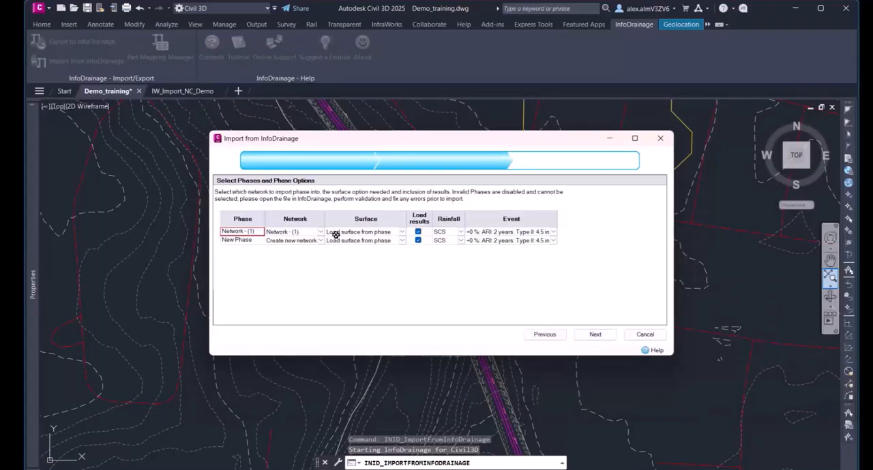
Import phase Network - (1) into Network - (1), exclude New Phase with Do not import, and use the existing Civil3D surface for both
{"action": "left_click", "coordinate": [322, 232]}
{"action": "left_click", "coordinate": [252, 235]}
{"action": "left_click", "coordinate": [274, 231]}
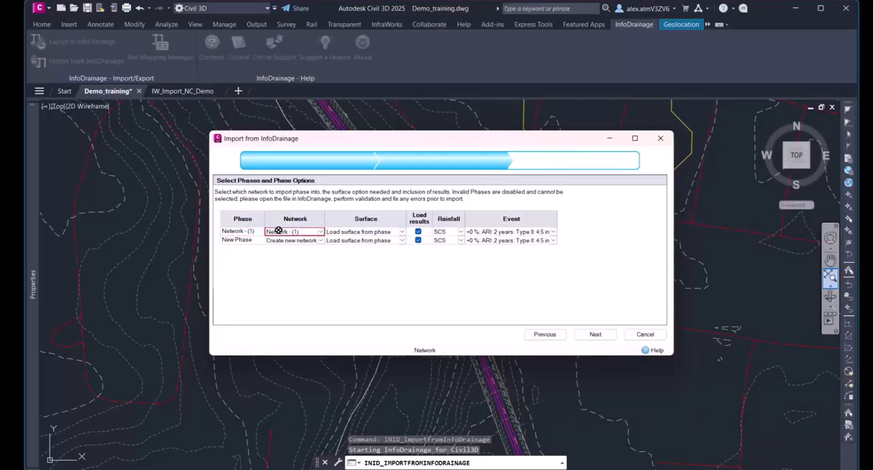
{"action": "left_click", "coordinate": [342, 233]}
{"action": "left_click", "coordinate": [402, 232]}
{"action": "left_click", "coordinate": [392, 240]}
{"action": "left_click", "coordinate": [320, 241]}
{"action": "left_click", "coordinate": [300, 253]}
{"action": "left_click", "coordinate": [403, 241]}
{"action": "left_click", "coordinate": [379, 248]}
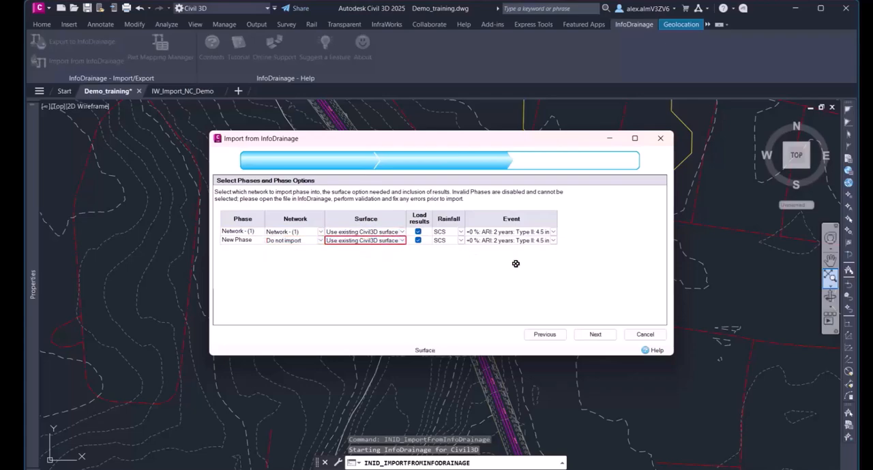
{"action": "left_click", "coordinate": [595, 335]}
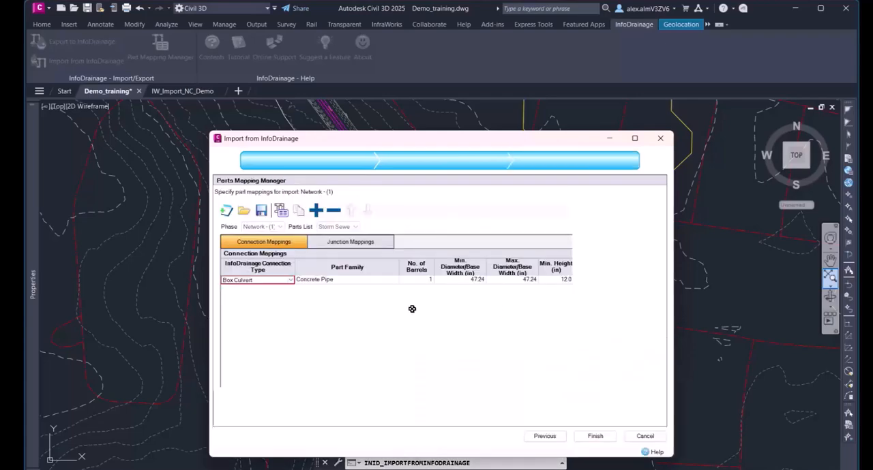
Check the Box Culvert connection mapping to the 12 x 12 inch Concrete Box Culvert, and finish the InfoDrainage import
{"action": "left_click_drag", "start_coordinate": [206, 280], "coordinate": [68, 281]}
{"action": "left_click_drag", "start_coordinate": [674, 321], "coordinate": [853, 328]}
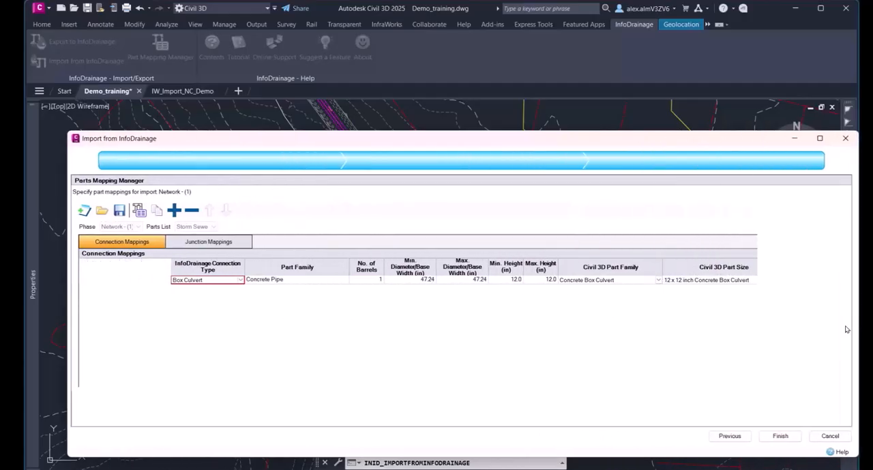
{"action": "left_click", "coordinate": [266, 283]}
{"action": "left_click", "coordinate": [377, 280]}
{"action": "left_click", "coordinate": [392, 280]}
{"action": "left_click", "coordinate": [456, 280]}
{"action": "left_click", "coordinate": [506, 280]}
{"action": "left_click", "coordinate": [540, 280]}
{"action": "left_click", "coordinate": [606, 280]}
{"action": "left_click", "coordinate": [707, 280]}
{"action": "left_click", "coordinate": [780, 436]}
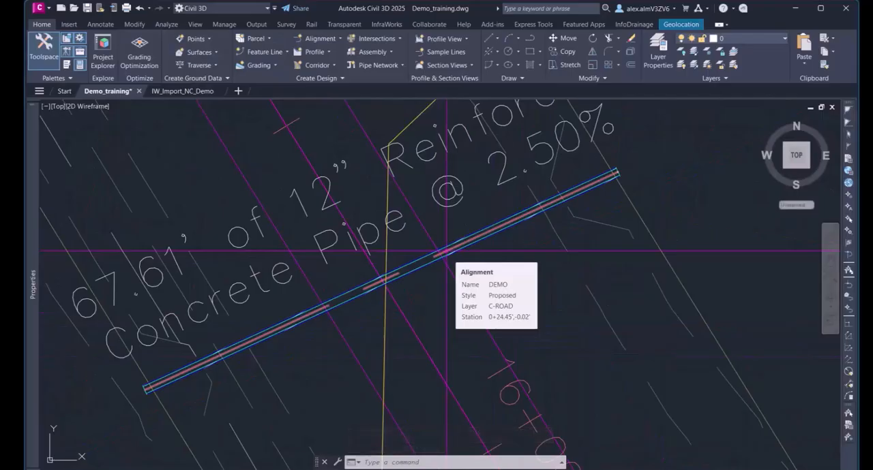
Set up a profile view for the DEMO alignment with Network - (1) drawn in it
{"action": "left_click", "coordinate": [446, 251]}
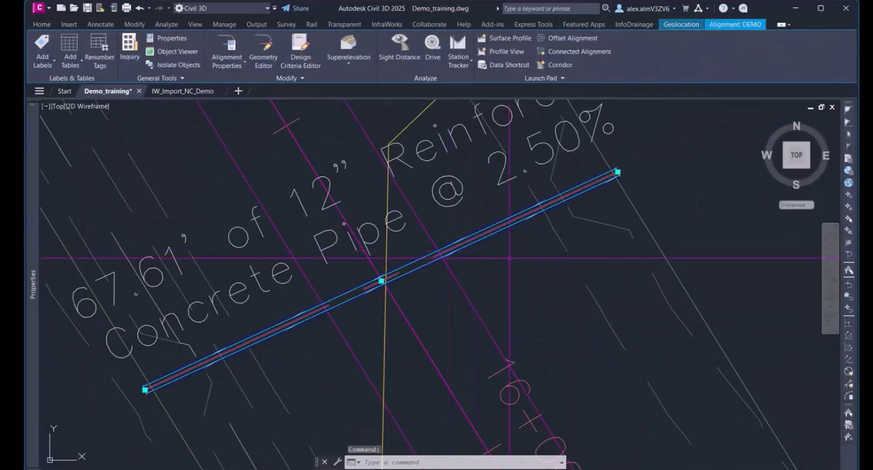
{"action": "left_click", "coordinate": [505, 51]}
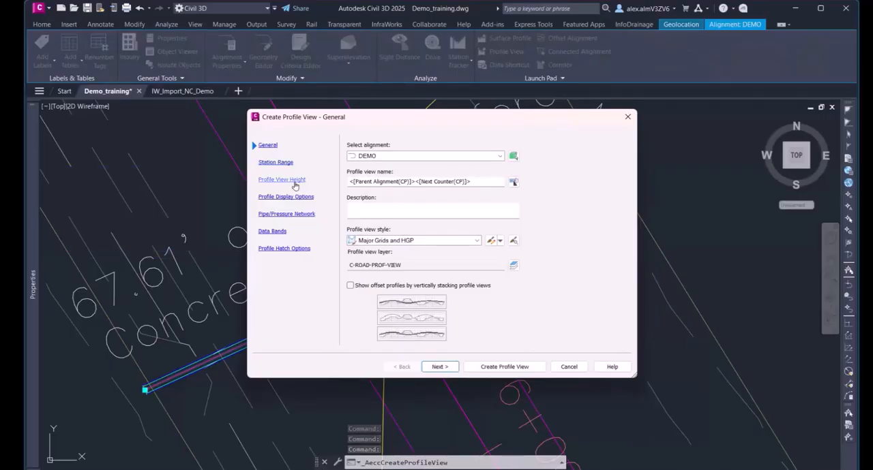
{"action": "left_click", "coordinate": [286, 214]}
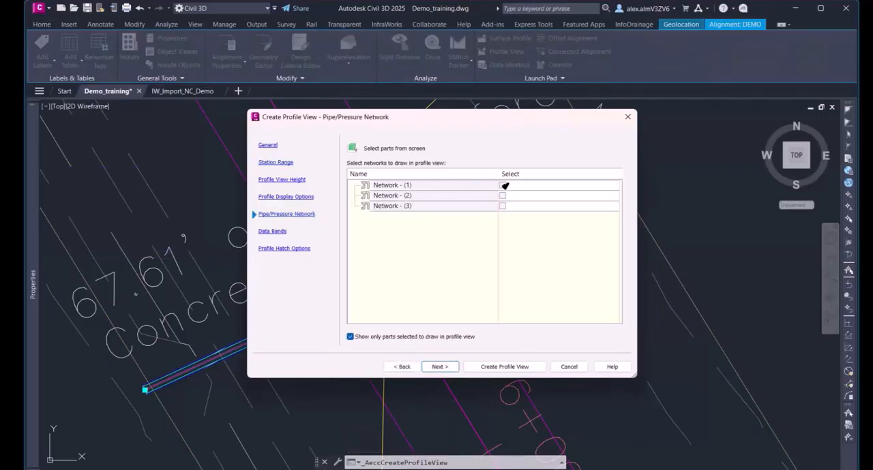
{"action": "left_click", "coordinate": [503, 186]}
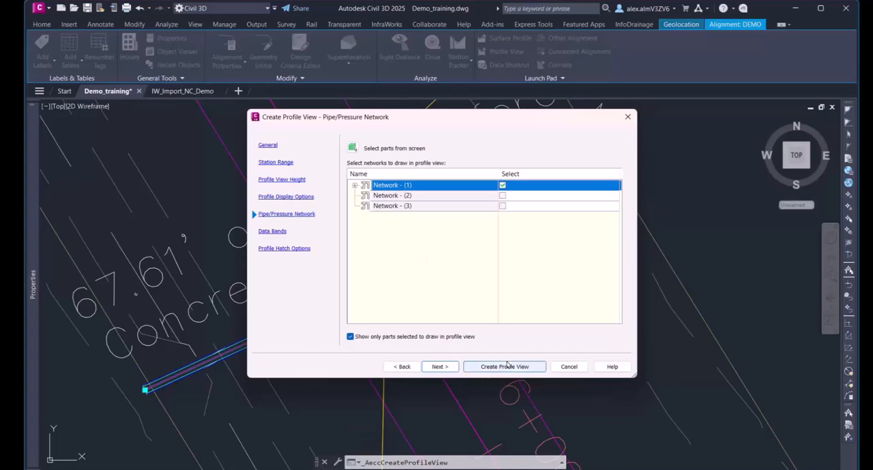
{"action": "left_click", "coordinate": [520, 368]}
Place the DEMO profile view in the empty area southwest of the road, below the contours
{"action": "scroll", "coordinate": [501, 329], "scroll_direction": "down", "scroll_amount": 6}
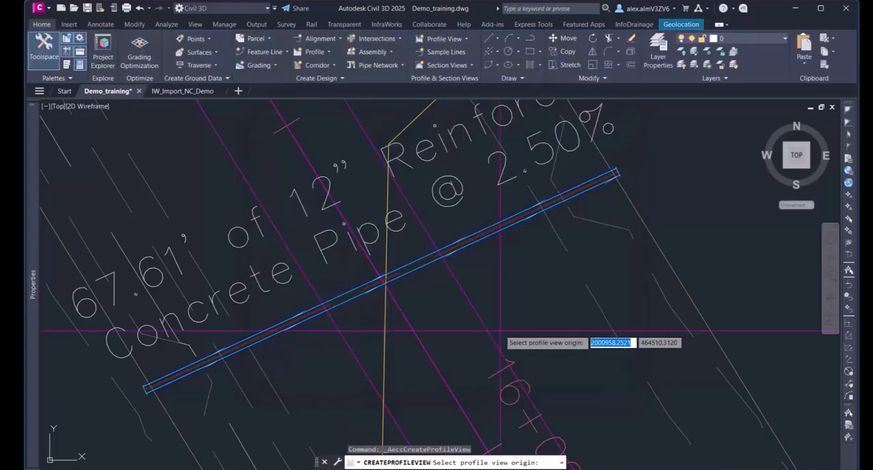
{"action": "middle_click_drag", "start_coordinate": [550, 387], "coordinate": [538, 15]}
{"action": "scroll", "coordinate": [563, 286], "scroll_direction": "down", "scroll_amount": 2}
{"action": "middle_click_drag", "start_coordinate": [551, 361], "coordinate": [541, 72]}
{"action": "scroll", "coordinate": [543, 142], "scroll_direction": "down", "scroll_amount": 2}
{"action": "middle_click_drag", "start_coordinate": [559, 430], "coordinate": [536, 61]}
{"action": "scroll", "coordinate": [504, 144], "scroll_direction": "down", "scroll_amount": 4}
{"action": "middle_click_drag", "start_coordinate": [414, 370], "coordinate": [407, 189]}
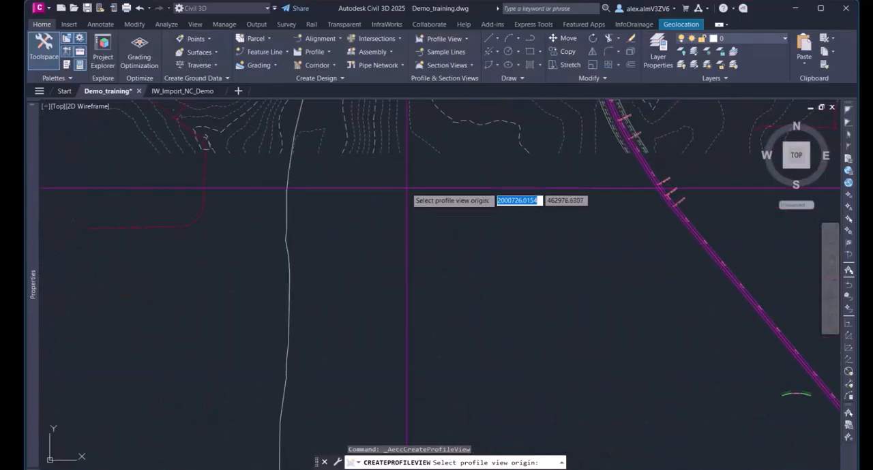
{"action": "scroll", "coordinate": [407, 201], "scroll_direction": "up", "scroll_amount": 2}
{"action": "left_click", "coordinate": [361, 392]}
Examine the imported culvert and its grade lines in the new profile view, and return to the culvert in plan
{"action": "scroll", "coordinate": [450, 300], "scroll_direction": "up", "scroll_amount": 5}
{"action": "middle_click_drag", "start_coordinate": [444, 275], "coordinate": [462, 252]}
{"action": "scroll", "coordinate": [478, 251], "scroll_direction": "up", "scroll_amount": 2}
{"action": "scroll", "coordinate": [492, 259], "scroll_direction": "up", "scroll_amount": 2}
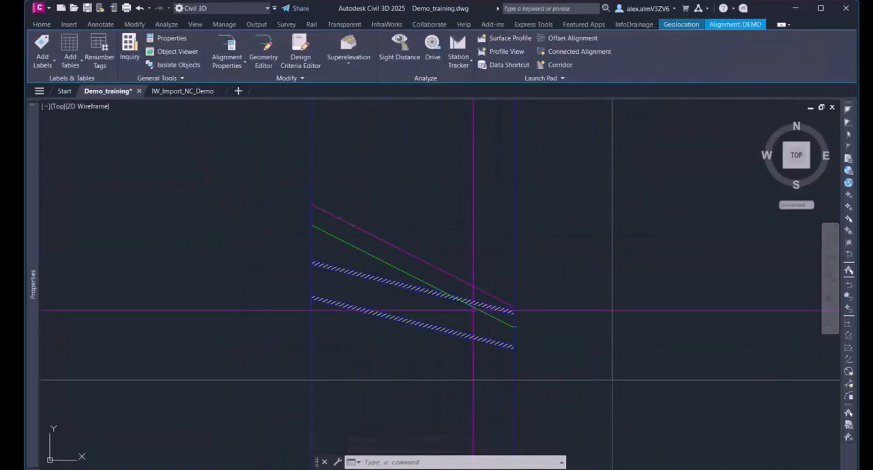
{"action": "scroll", "coordinate": [521, 292], "scroll_direction": "down", "scroll_amount": 4}
{"action": "middle_click_drag", "start_coordinate": [564, 354], "coordinate": [547, 339]}
{"action": "scroll", "coordinate": [571, 195], "scroll_direction": "down", "scroll_amount": 2}
{"action": "scroll", "coordinate": [552, 324], "scroll_direction": "down", "scroll_amount": 2}
{"action": "scroll", "coordinate": [633, 201], "scroll_direction": "down", "scroll_amount": 4}
{"action": "middle_click_drag", "start_coordinate": [634, 126], "coordinate": [516, 406]}
{"action": "scroll", "coordinate": [487, 208], "scroll_direction": "up", "scroll_amount": 15}
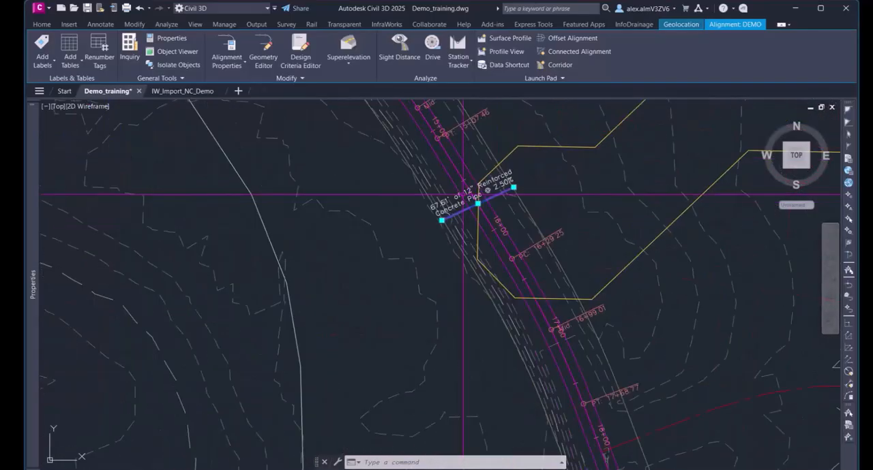
Clear the mixed selection, select only the culvert pipe under the road, and display its part properties
{"action": "left_click", "coordinate": [493, 226]}
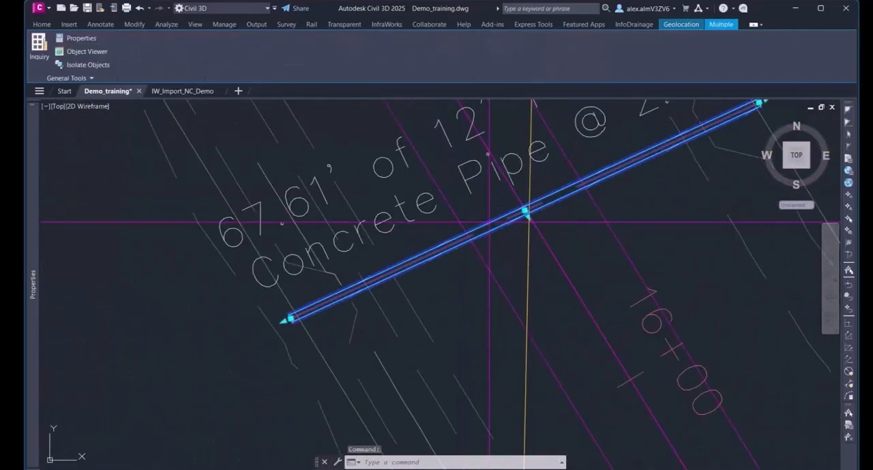
{"action": "key", "text": "Escape"}
{"action": "key", "text": "Escape"}
{"action": "key", "text": "Escape"}
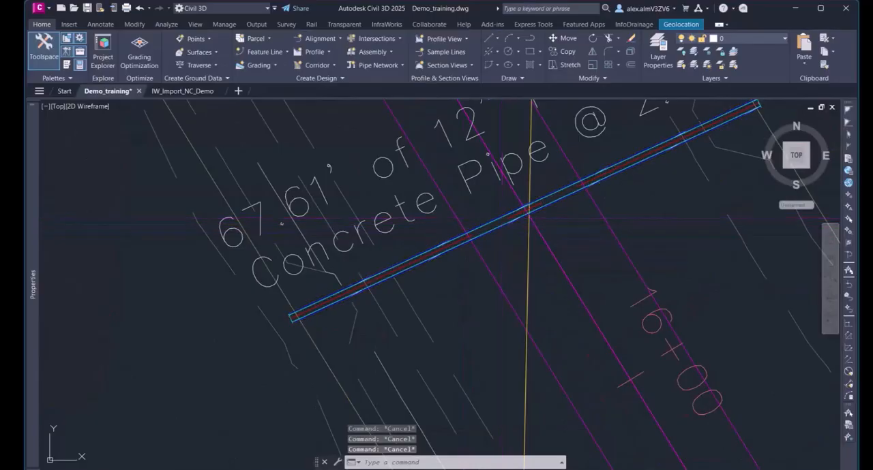
{"action": "left_click", "coordinate": [501, 218]}
{"action": "left_click", "coordinate": [222, 48]}
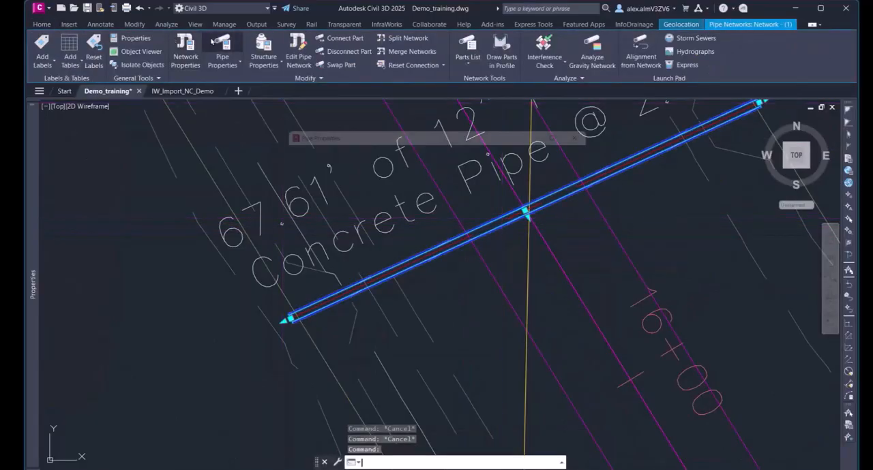
{"action": "left_click", "coordinate": [333, 142]}
{"action": "scroll", "coordinate": [452, 230], "scroll_direction": "down", "scroll_amount": 4}
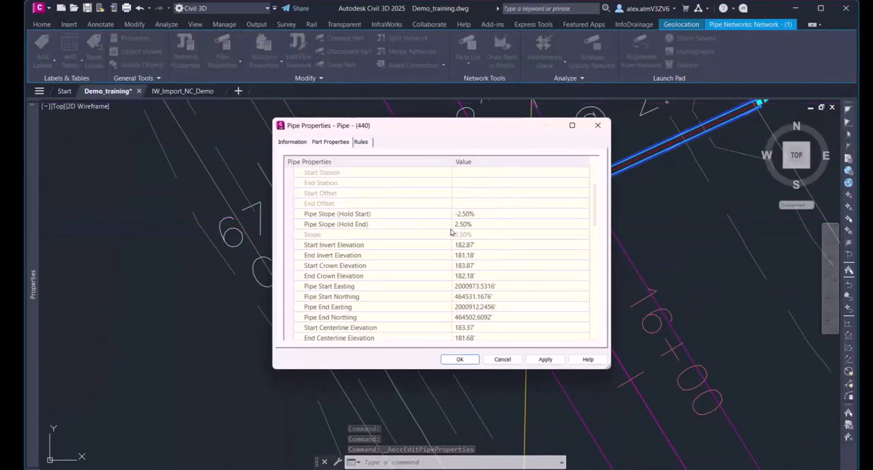
{"action": "scroll", "coordinate": [412, 225], "scroll_direction": "down", "scroll_amount": 5}
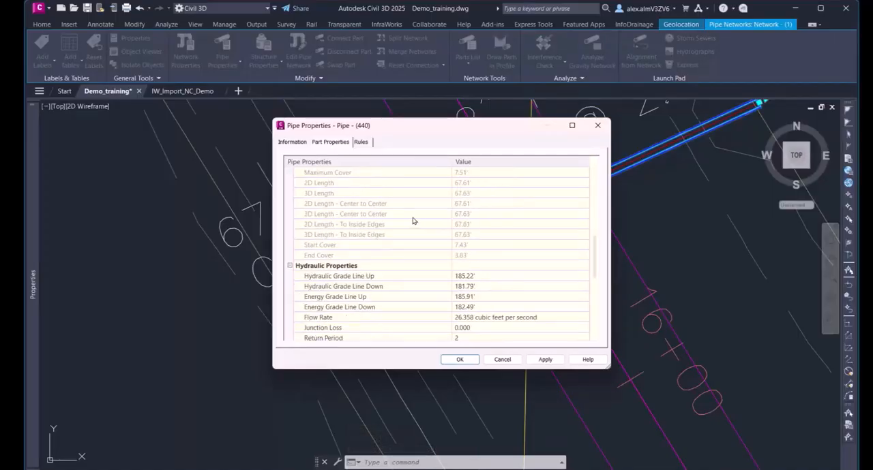
Review the culvert's grade line elevations, flow rate, junction loss, return period and part data, and close the pipe properties
{"action": "left_click", "coordinate": [483, 243]}
{"action": "left_click", "coordinate": [509, 254]}
{"action": "left_click", "coordinate": [509, 264]}
{"action": "left_click", "coordinate": [508, 267]}
{"action": "left_click", "coordinate": [509, 276]}
{"action": "left_click", "coordinate": [509, 287]}
{"action": "left_click", "coordinate": [508, 297]}
{"action": "left_click", "coordinate": [508, 308]}
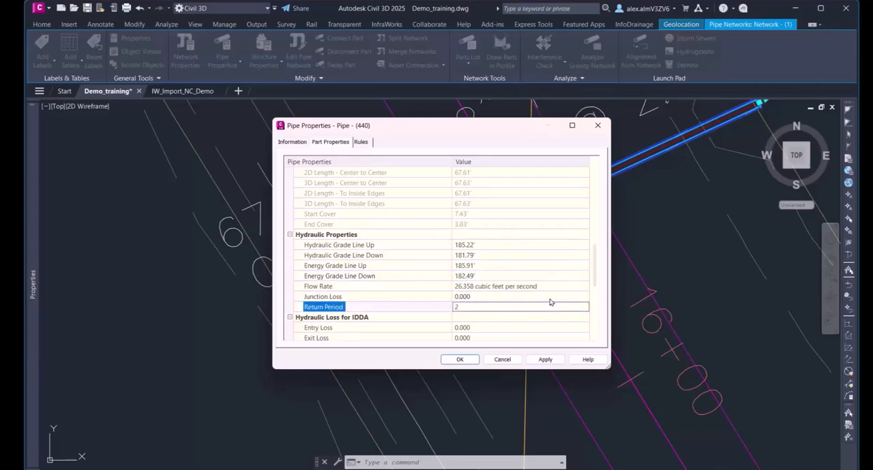
{"action": "scroll", "coordinate": [551, 302], "scroll_direction": "down", "scroll_amount": 3}
{"action": "scroll", "coordinate": [553, 299], "scroll_direction": "down", "scroll_amount": 3}
{"action": "scroll", "coordinate": [552, 299], "scroll_direction": "down", "scroll_amount": 1}
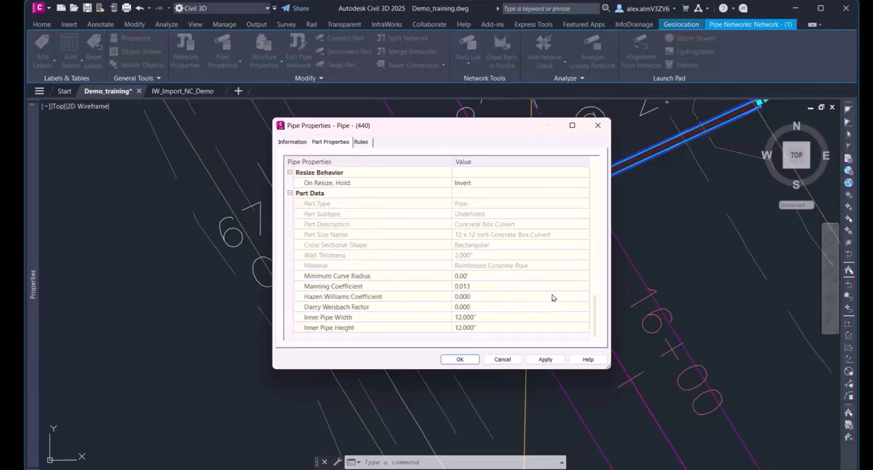
{"action": "left_click", "coordinate": [460, 359]}
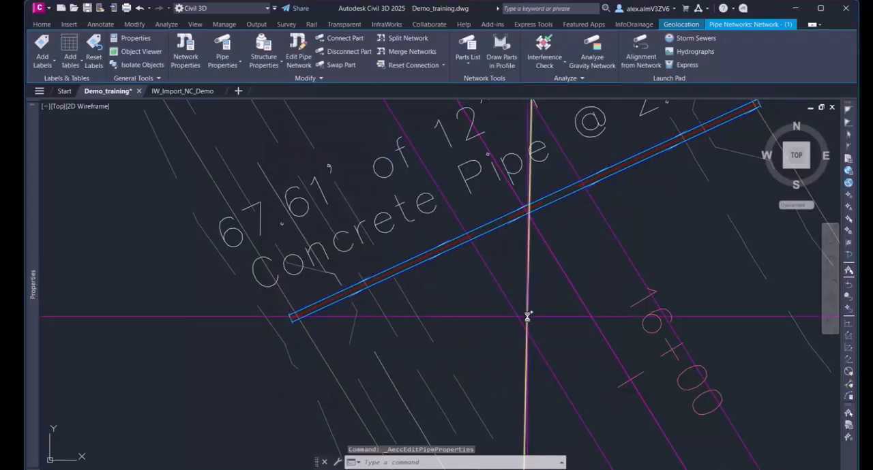
Deselect the culvert, select the watershed's catchment outline and display the properties of Catchment Area
{"action": "key", "text": "Escape"}
{"action": "key", "text": "Escape"}
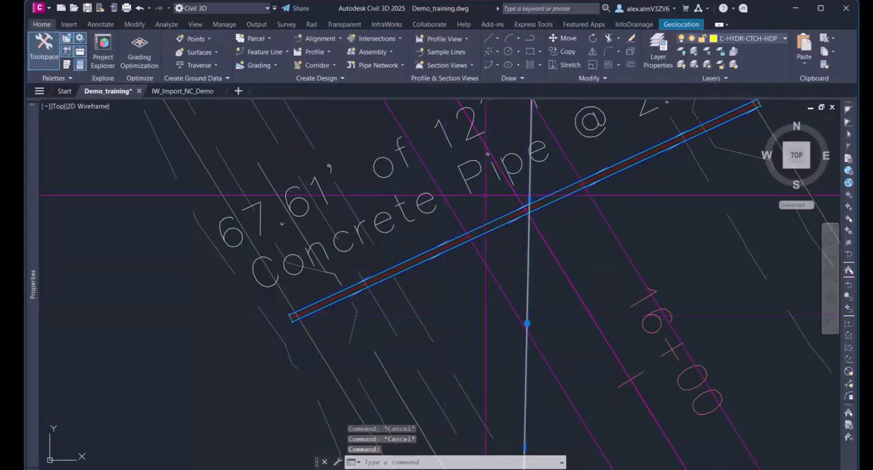
{"action": "right_click", "coordinate": [536, 262]}
{"action": "scroll", "coordinate": [537, 224], "scroll_direction": "down", "scroll_amount": 1}
{"action": "scroll", "coordinate": [536, 223], "scroll_direction": "down", "scroll_amount": 6}
{"action": "right_click", "coordinate": [460, 279]}
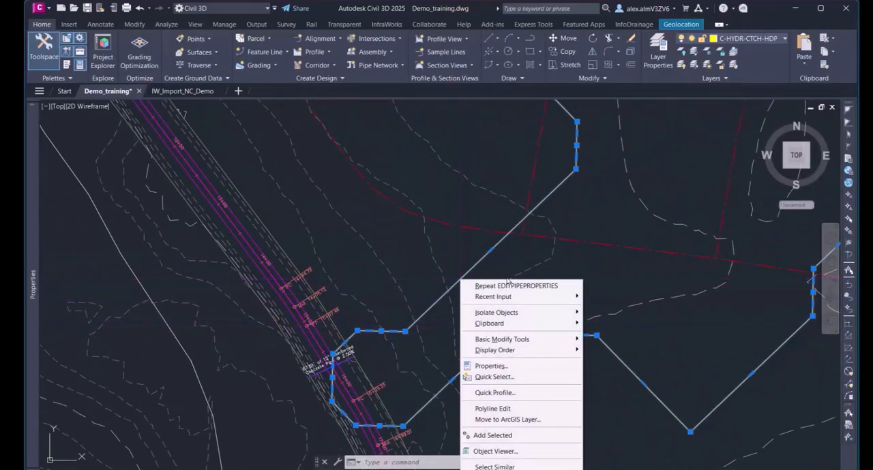
{"action": "left_click", "coordinate": [502, 366]}
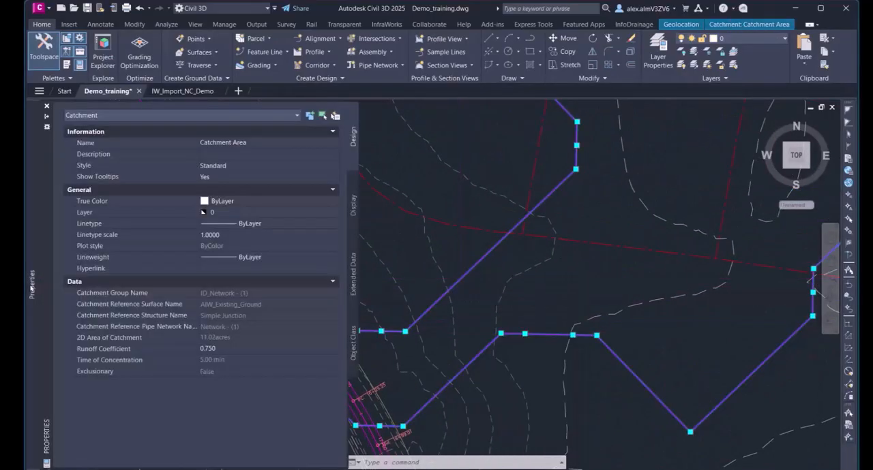